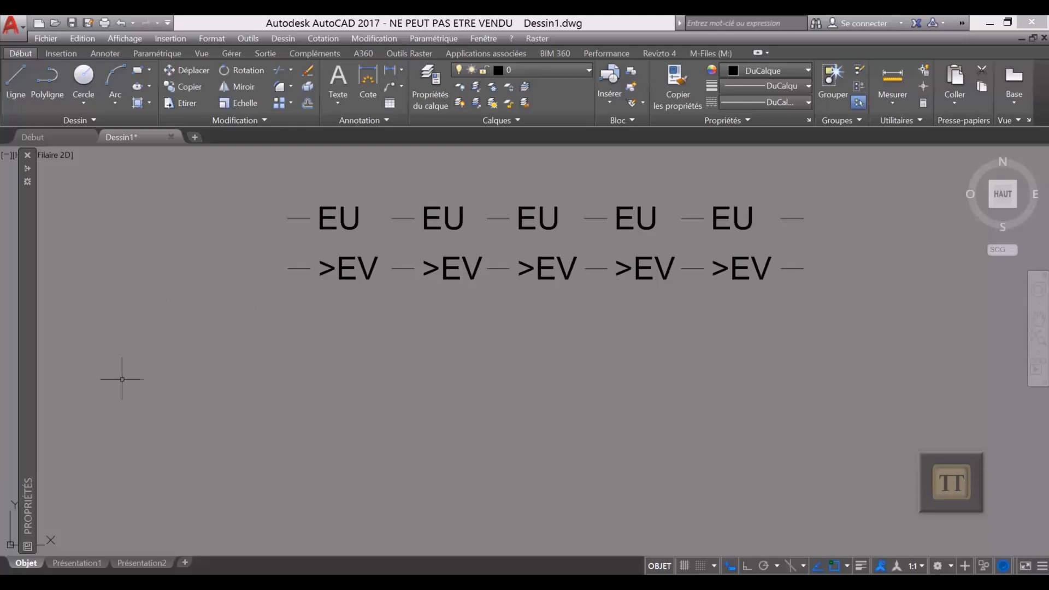
Create a new text style named Eaux Vannes in the text style manager
click(102, 53)
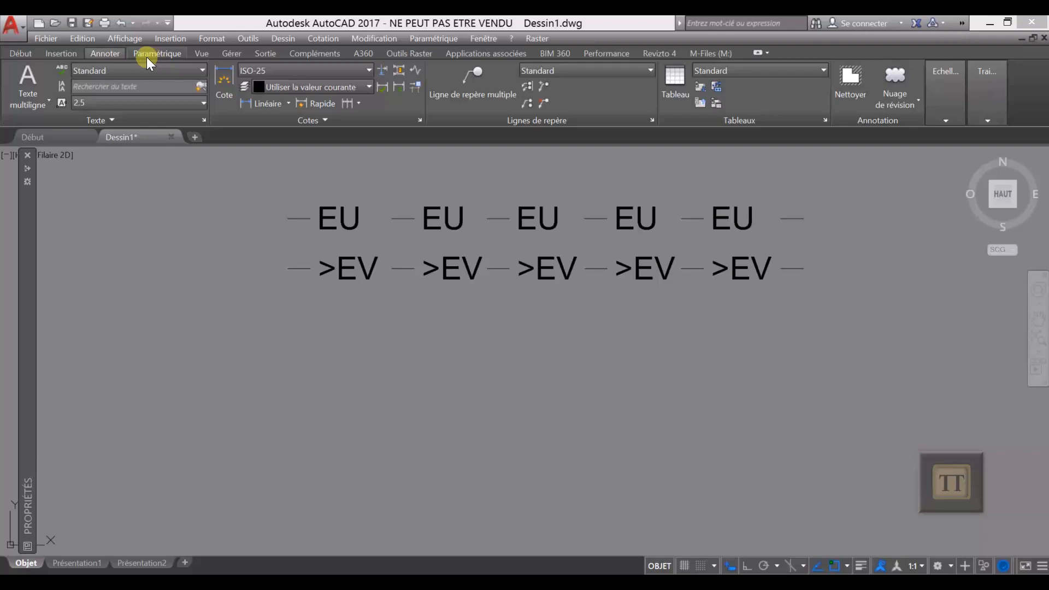
click(156, 68)
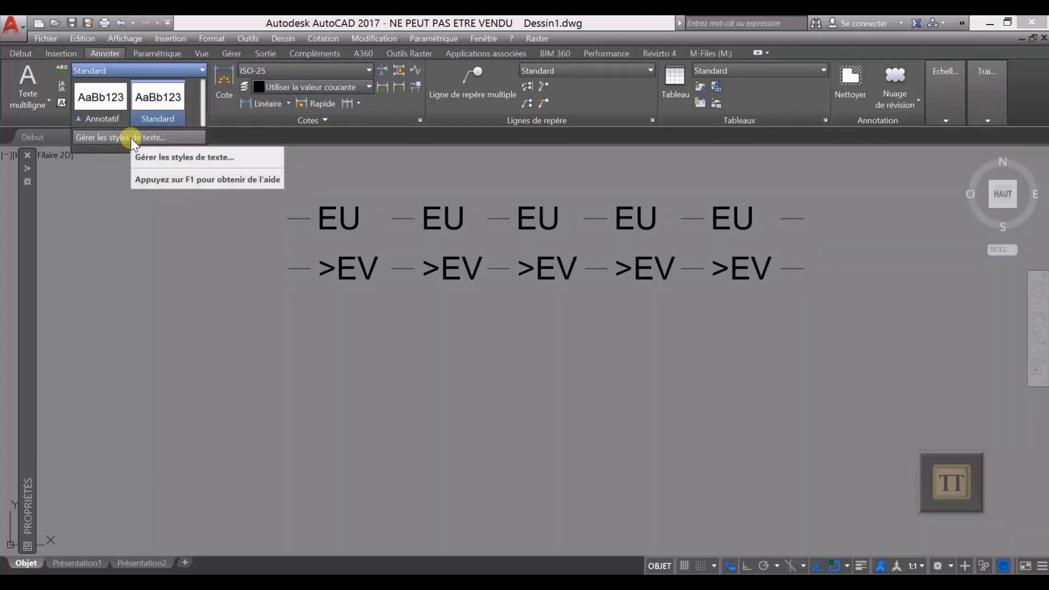
click(130, 137)
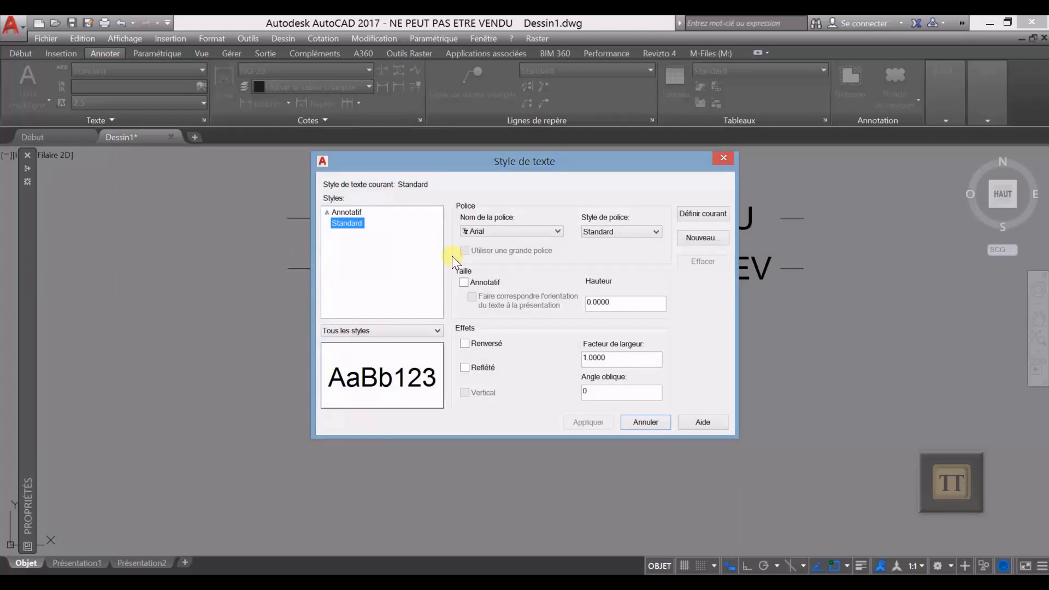
click(704, 239)
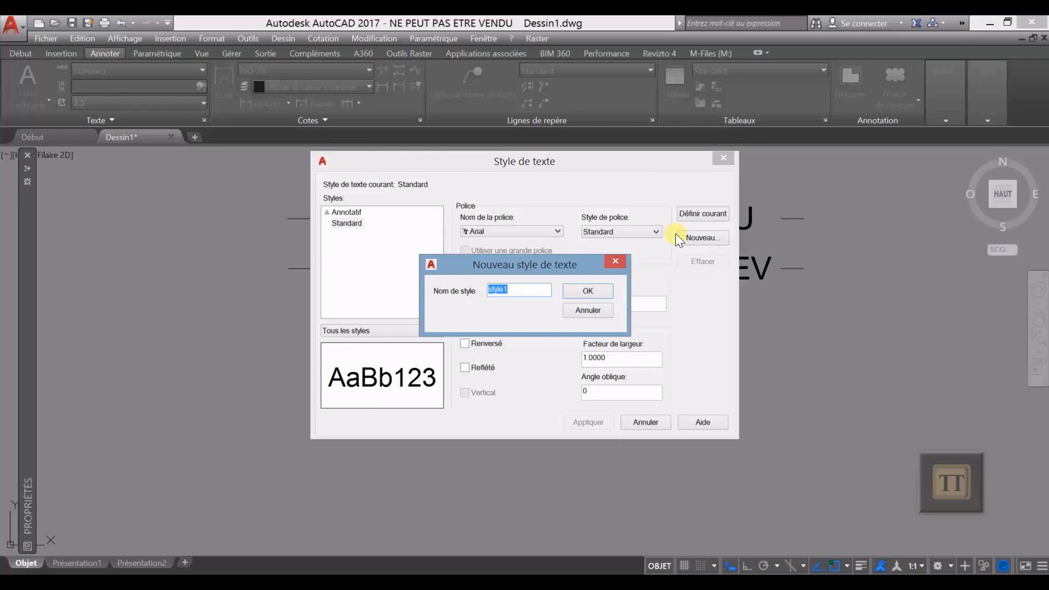
text(e)
text(cE)
key(BackSpace)
key(BackSpace)
key(BackSpace)
text(Eaux Vannes)
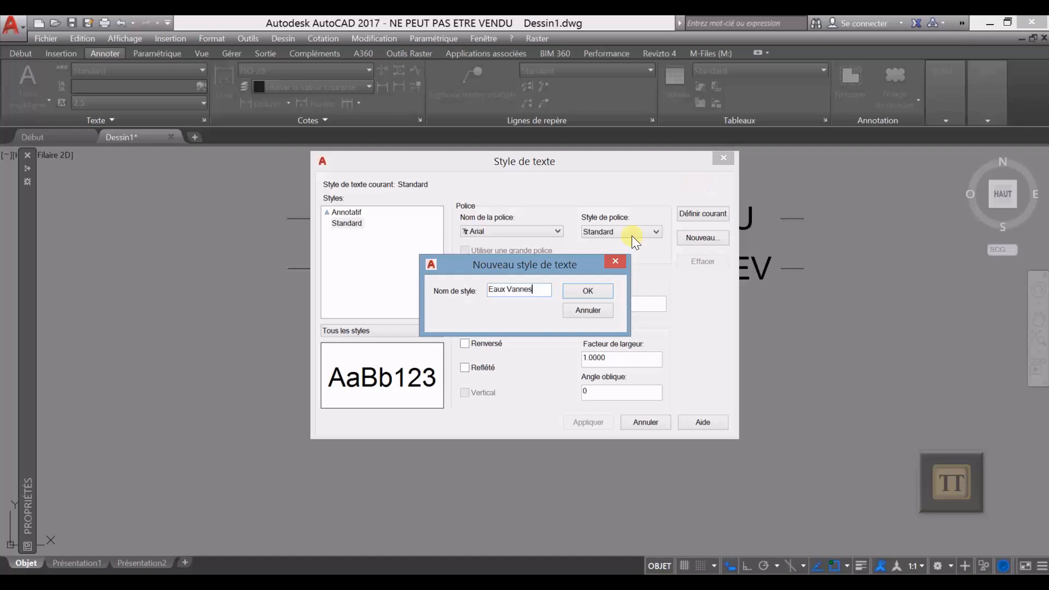
click(604, 291)
Create another text style named Eaux Pluviales
click(701, 237)
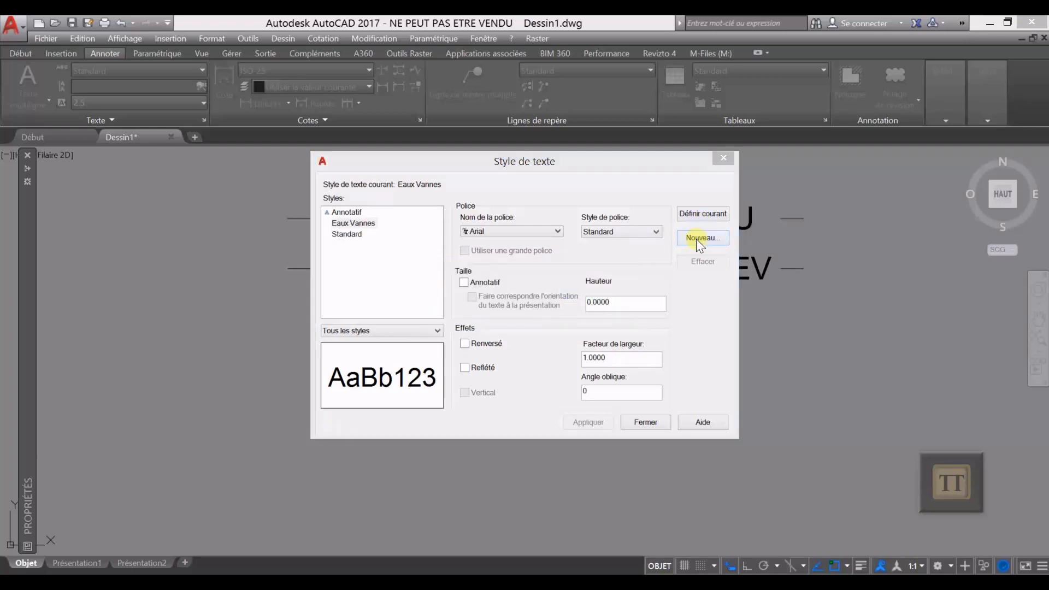
text(E)
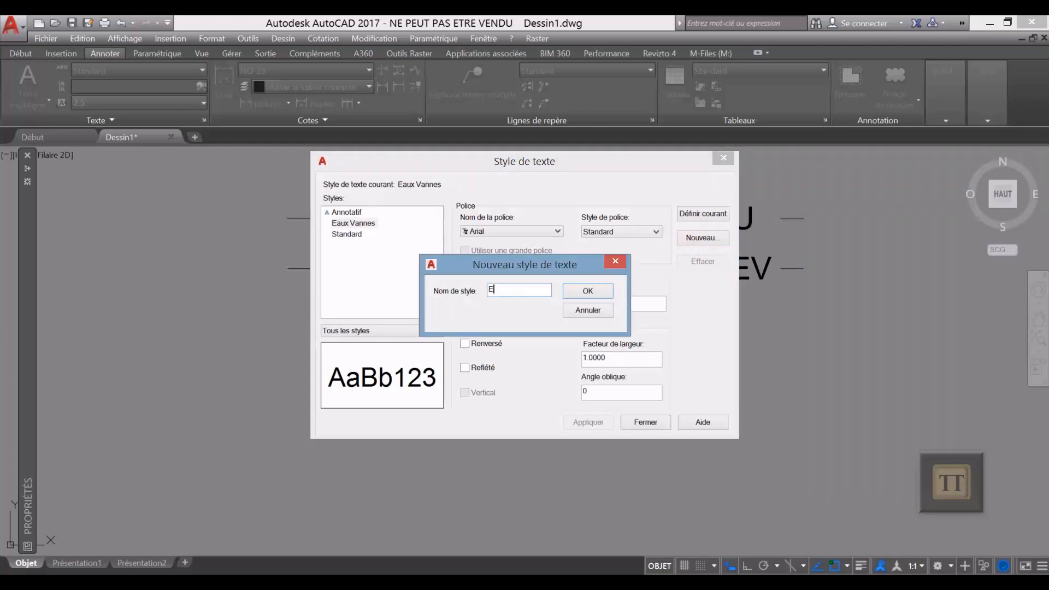
text(aux Pluviales)
click(592, 291)
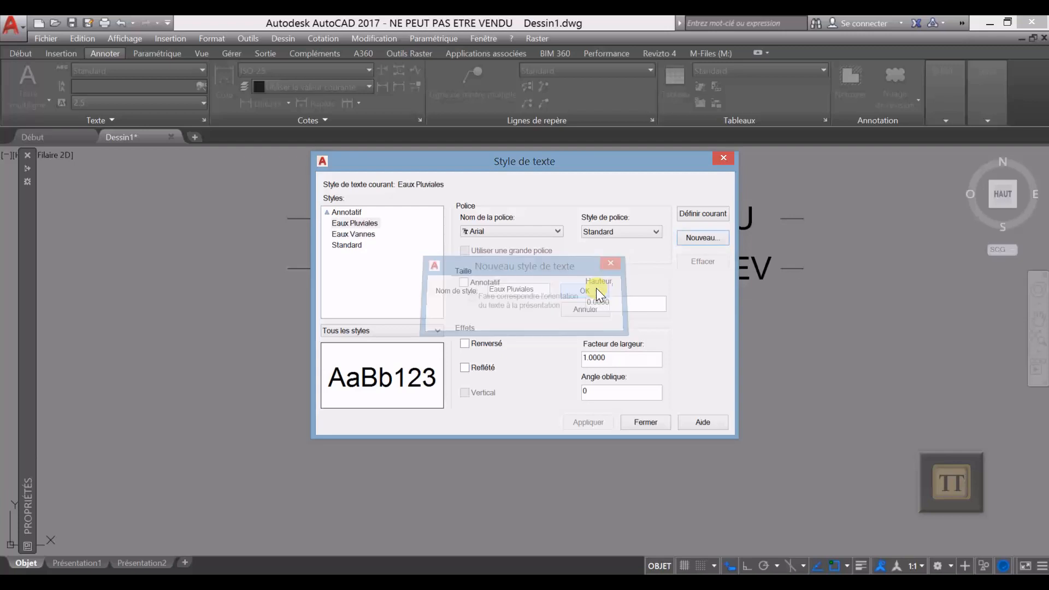
Create a third text style named Eaux Usées, keeping its default height and width factor
click(703, 239)
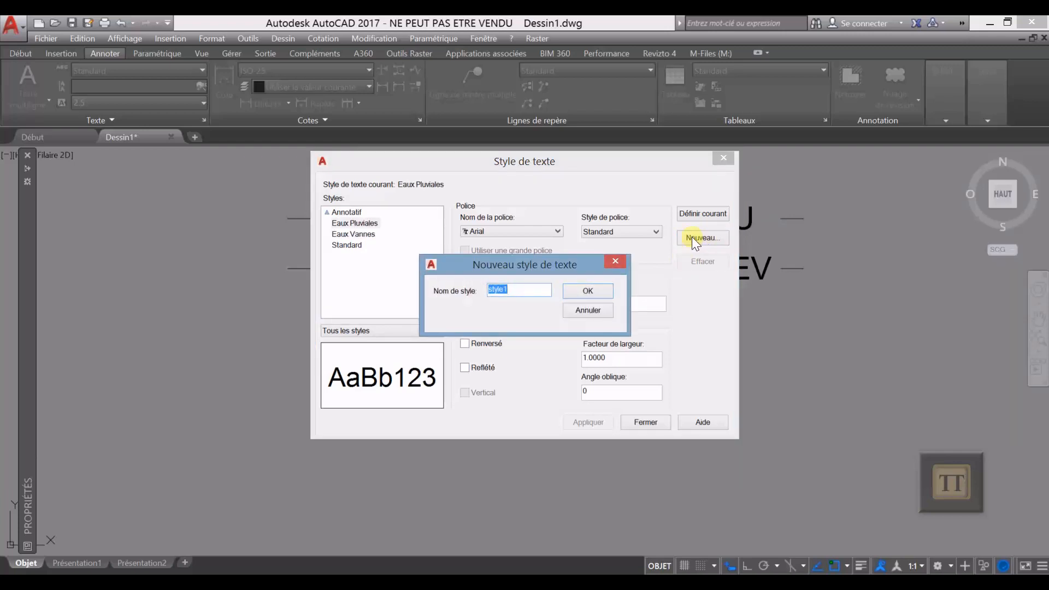
text(Eaux Usées)
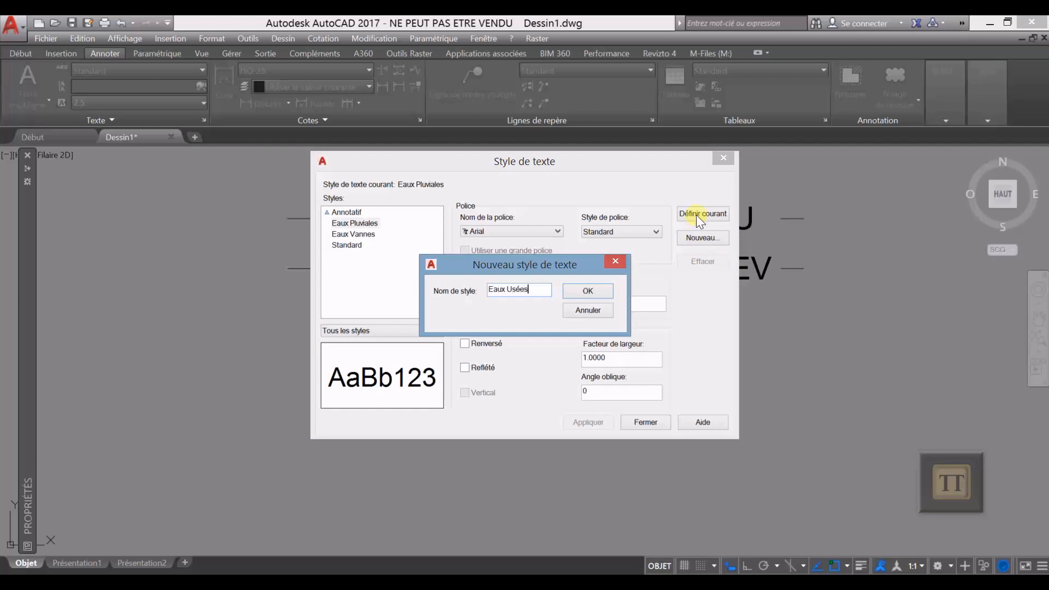
click(584, 291)
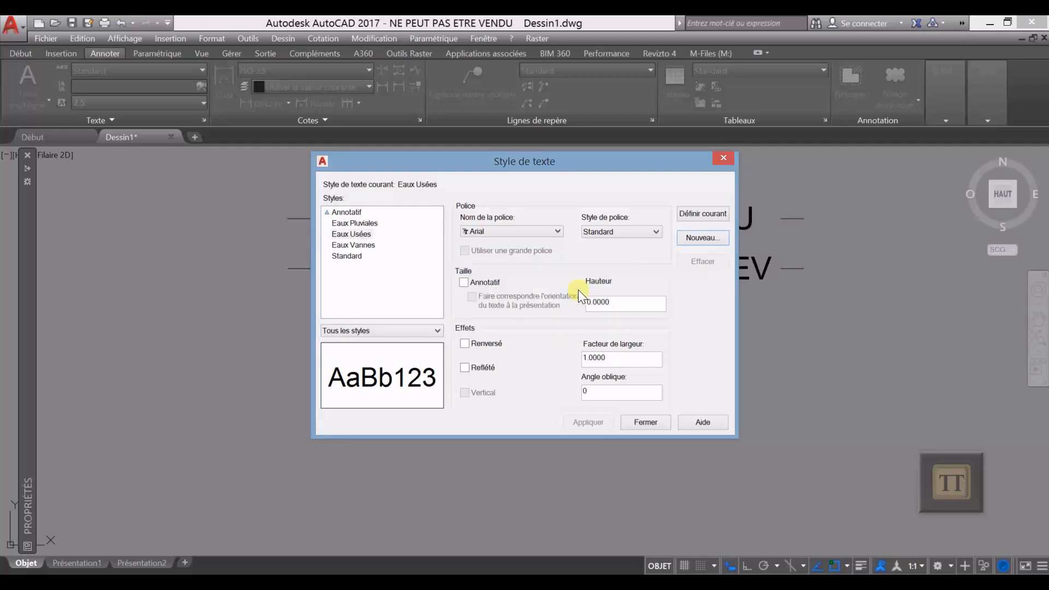
click(598, 307)
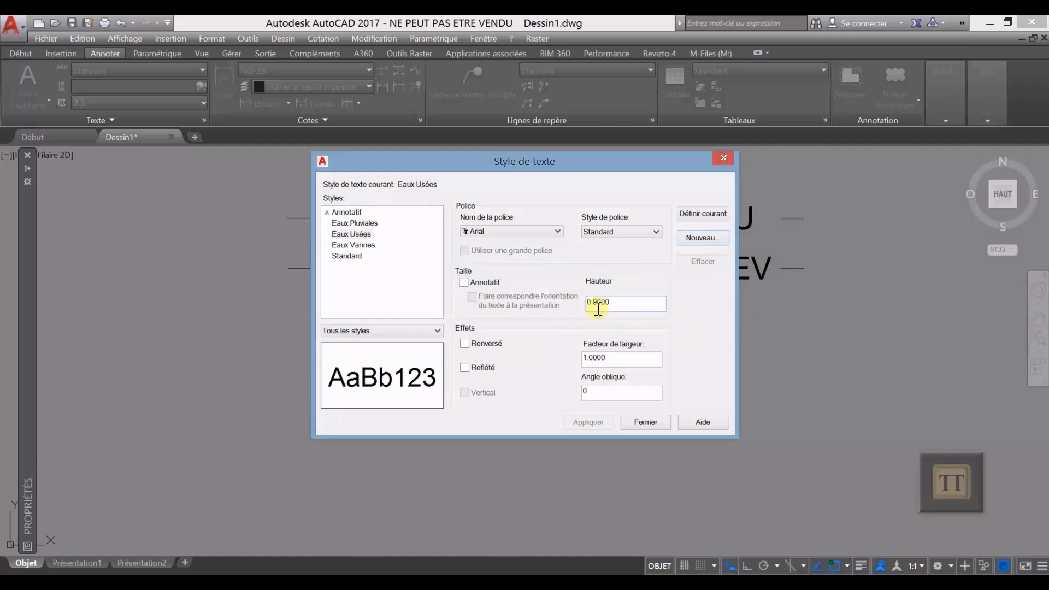
click(600, 357)
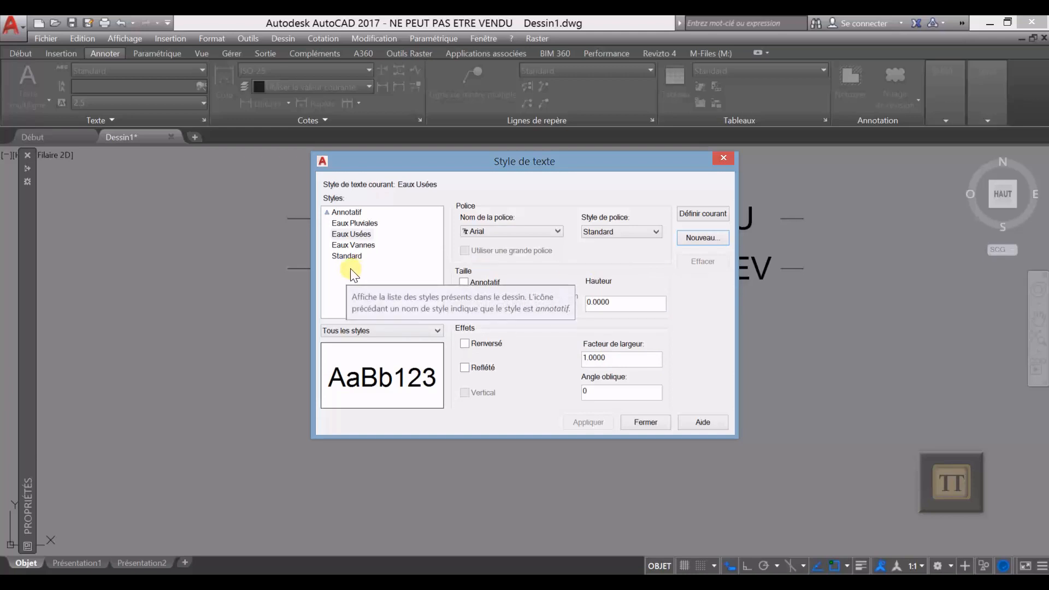
Set the font of the Eaux Vannes text style to Arial Black and save the modification
click(375, 247)
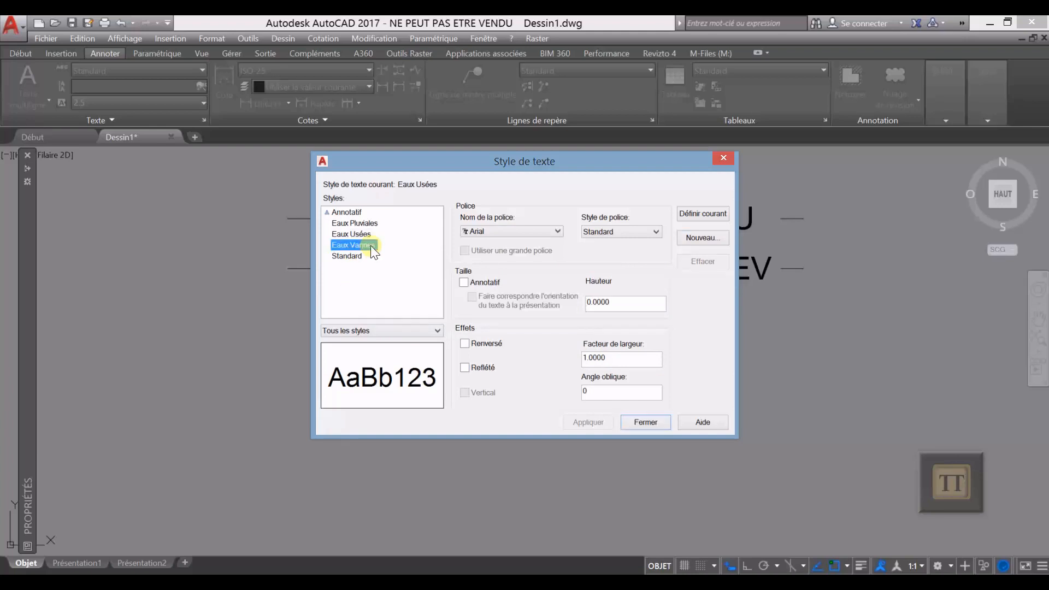
click(490, 233)
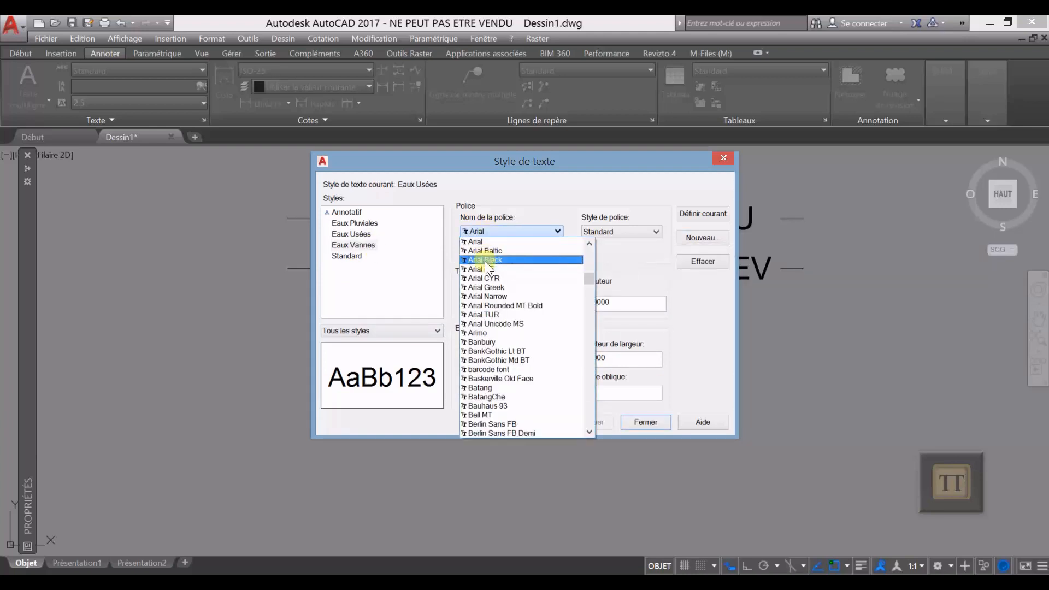
click(483, 262)
click(351, 234)
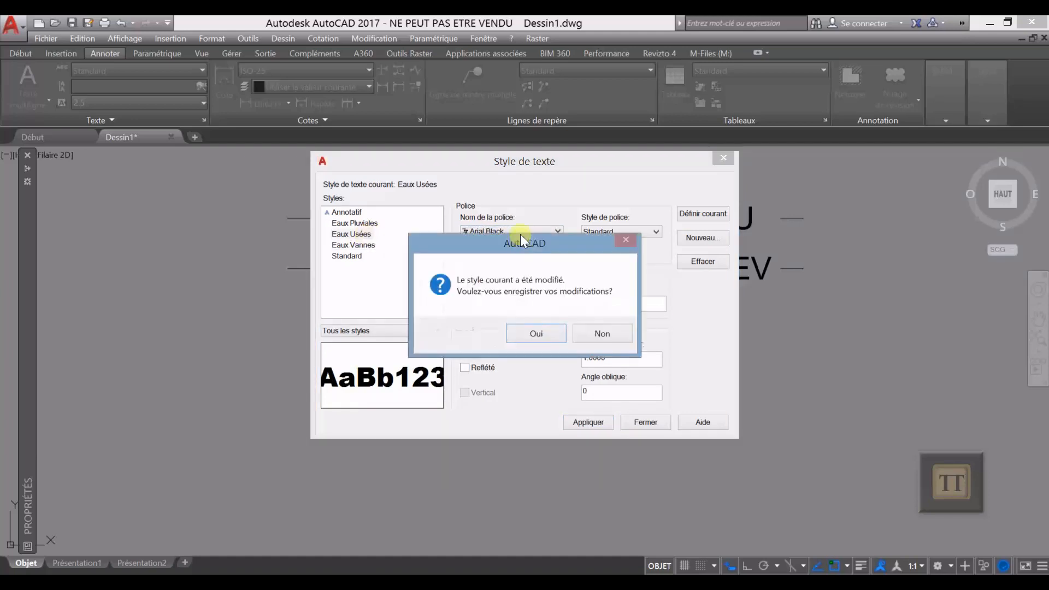
click(516, 342)
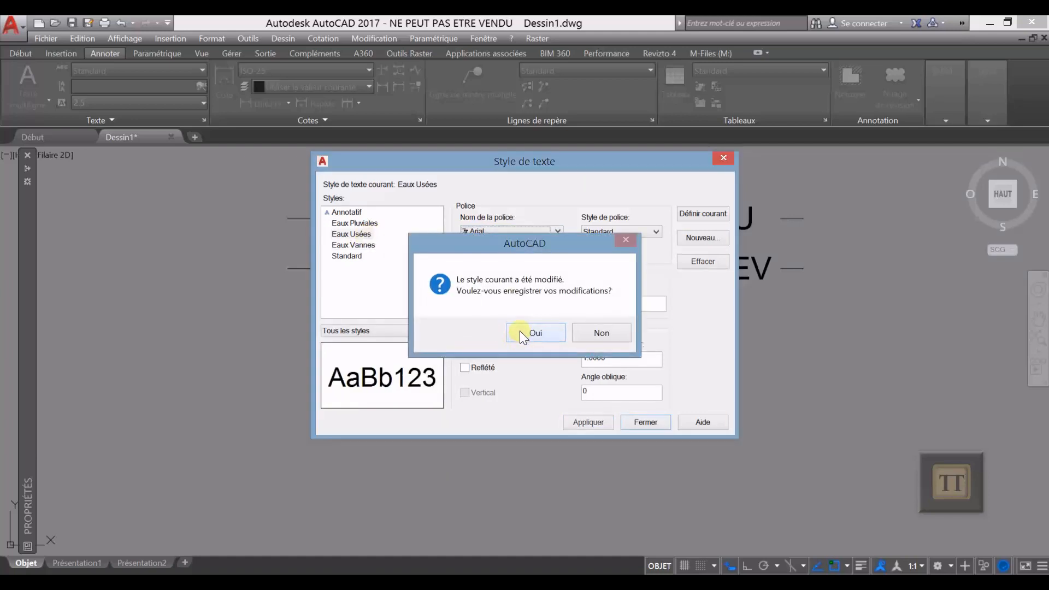
Set the font of the Eaux Pluviales text style to Times New Roman, apply it and close the style manager
click(372, 224)
click(511, 233)
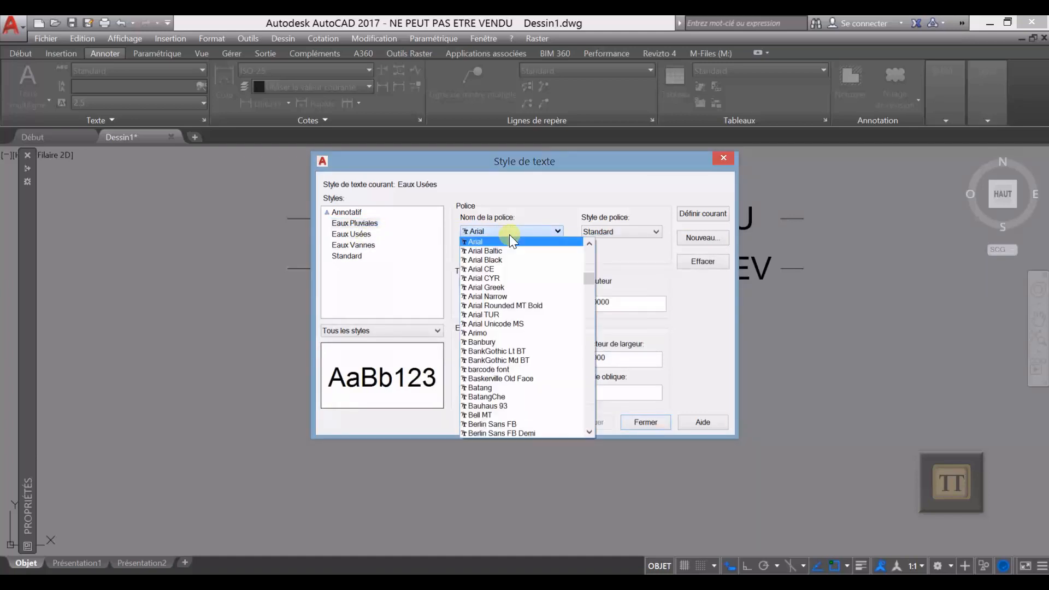
key(t)
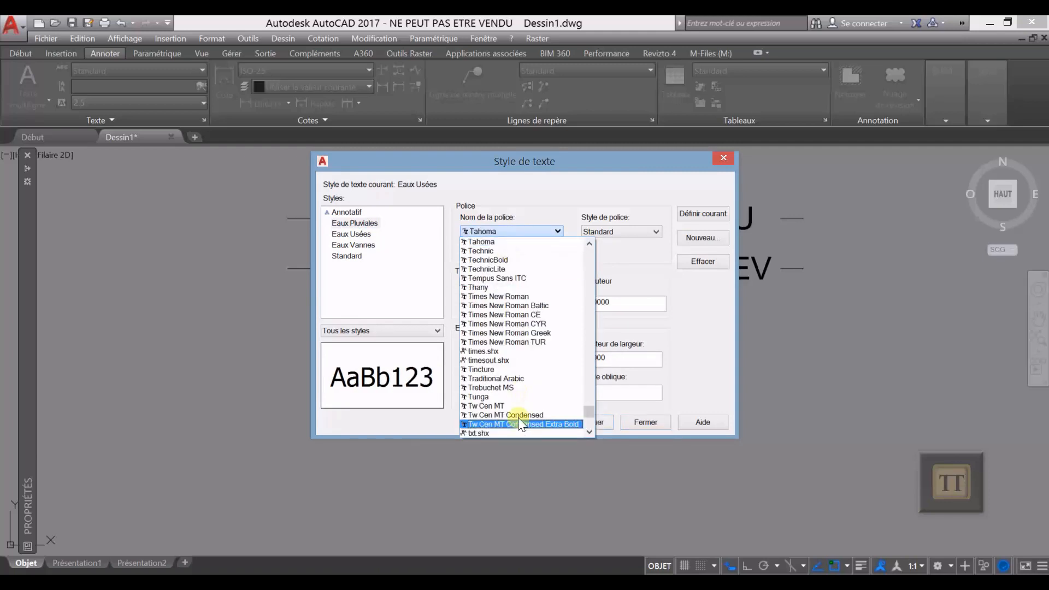
click(499, 297)
click(591, 426)
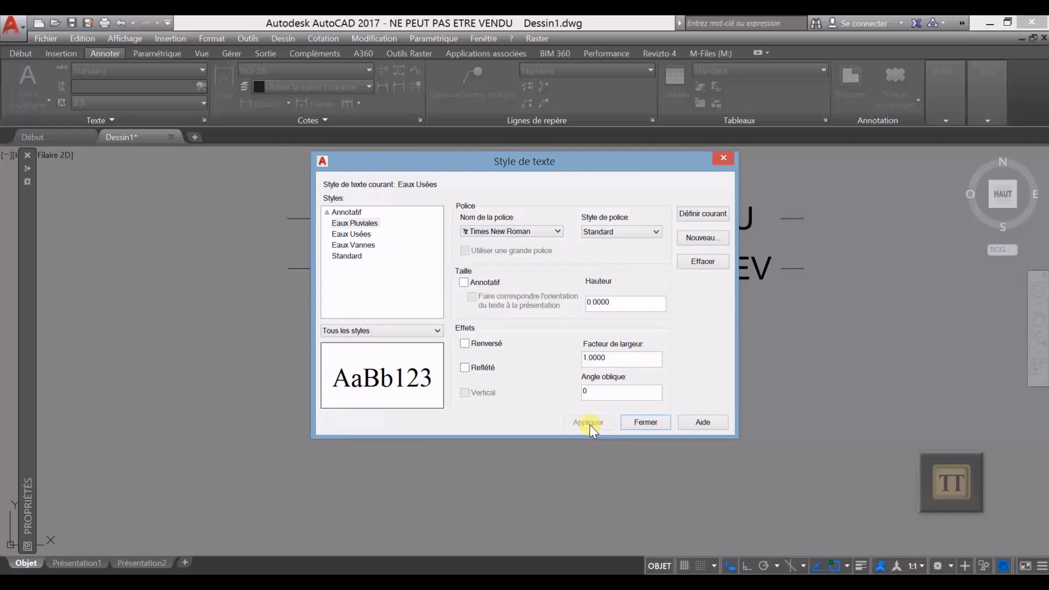
click(645, 421)
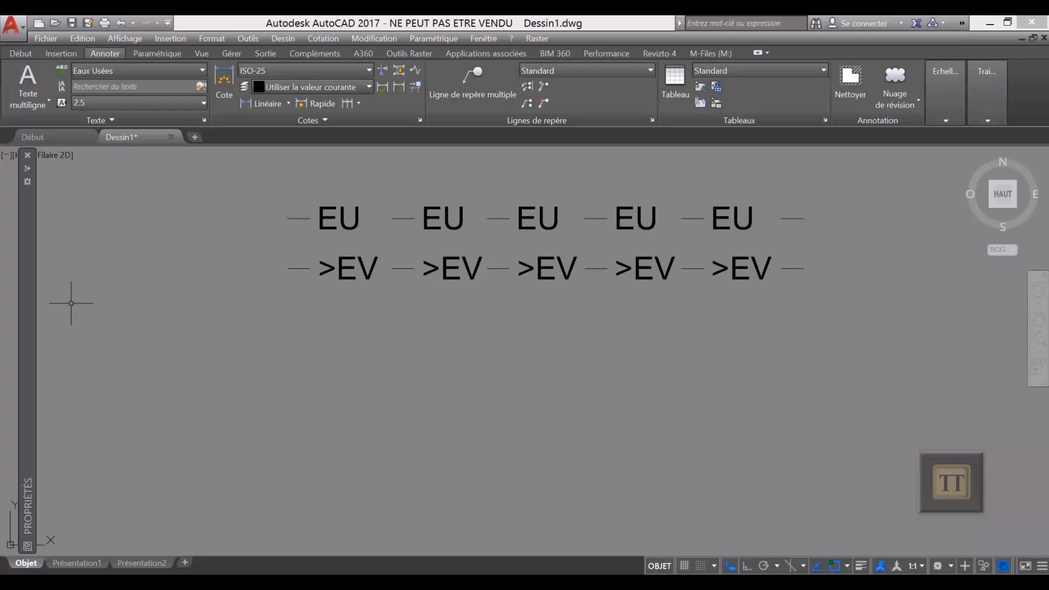
Switch to File Explorer and open Nouveau document texte.txt from the BIMindCO folder in Notepad, moving its window fully into view
key(alt+Tab)
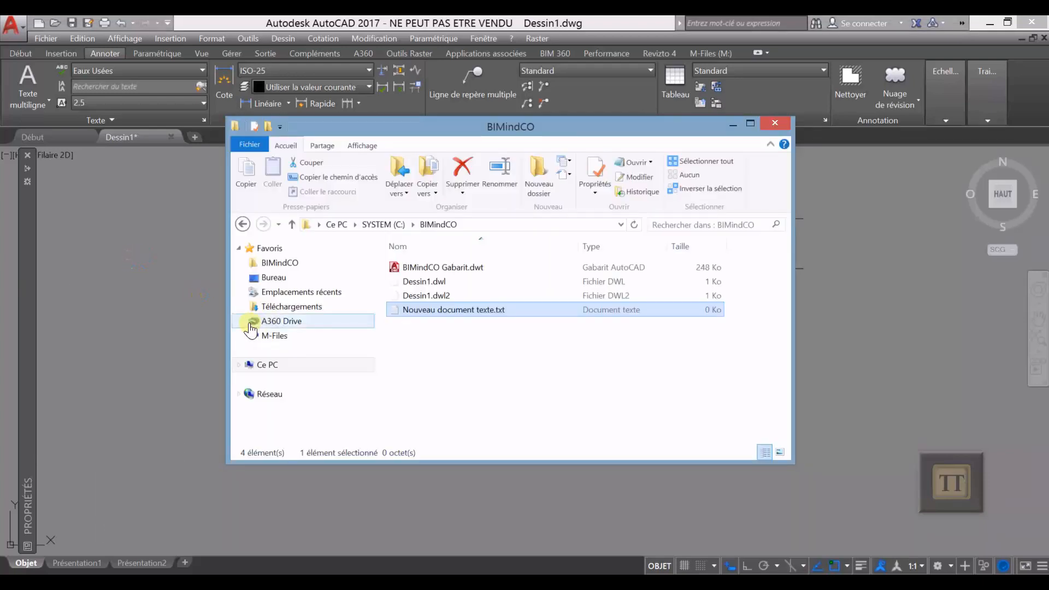
double_click(437, 310)
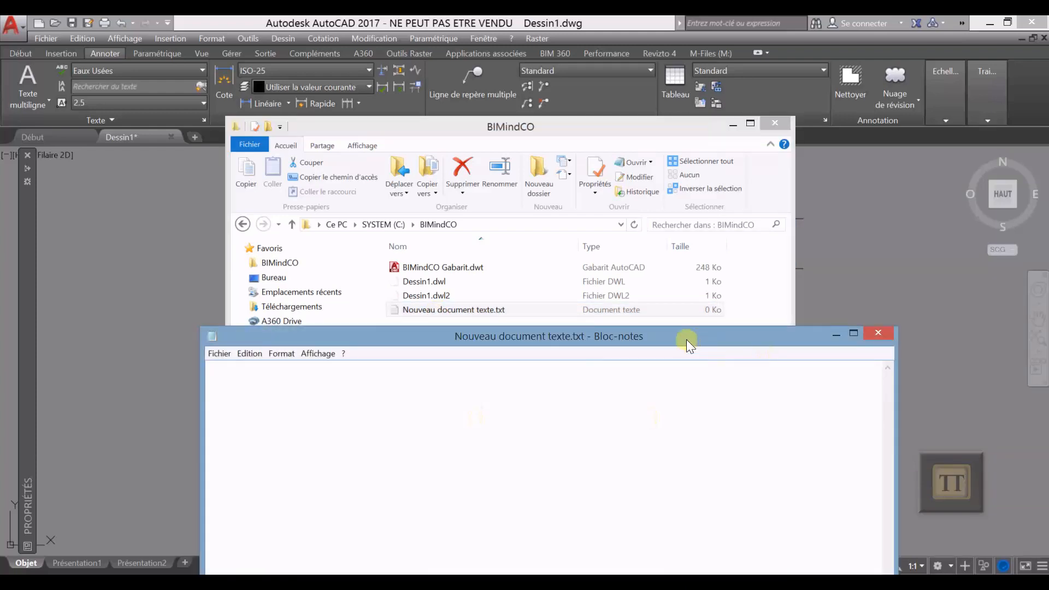
drag(683, 336, 674, 162)
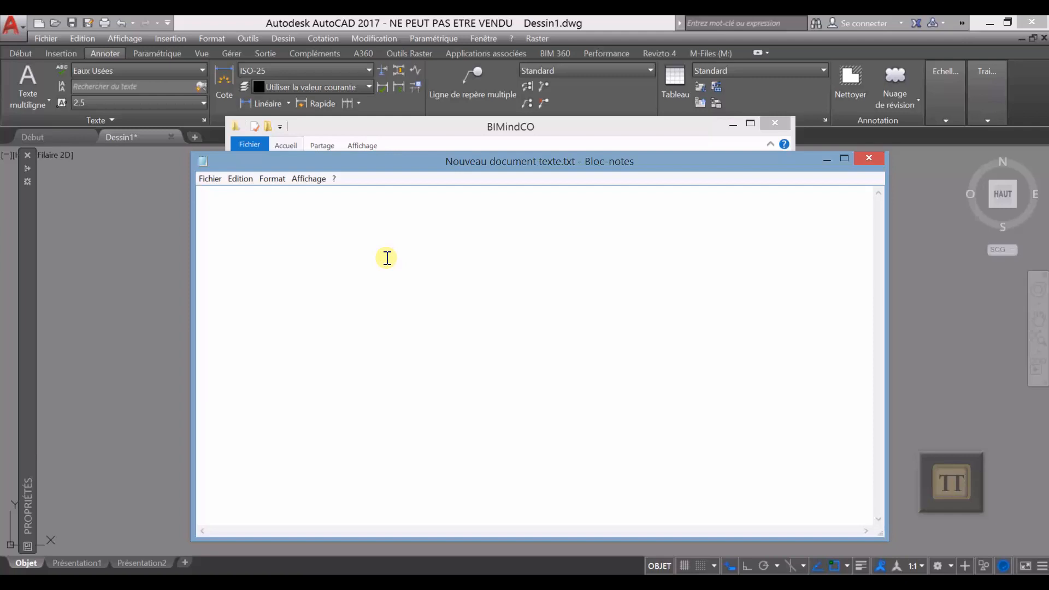
Write the linetype header line "*Eaux Usées, --EU--" in the empty text file
text(*EAU)
key(BackSpace)
key(BackSpace)
text(aux Usées)
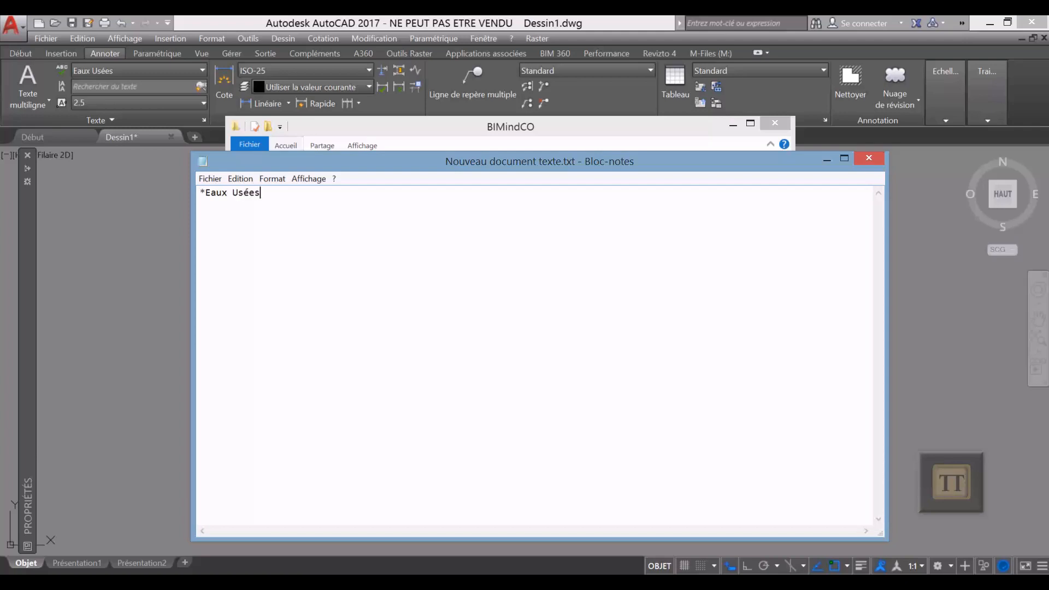
text(, --EU--)
key(Return)
Write the linetype definition A,2.0,-1.5,["EU",Eaux Usées,S=1,R=0,X=0,Y=-0.5],-2.0 on the second line
text(A,2.0,-1.5,["EU",Eau)
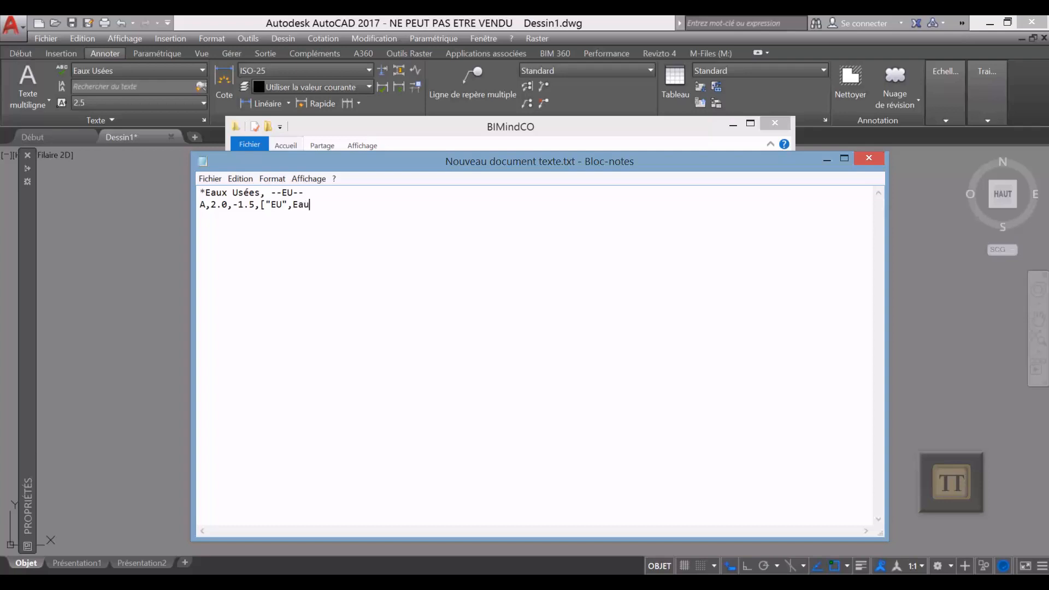
text(x Usées,S)
text(=1,R=0,X=0?)
key(BackSpace)
text(,)
text(Y=)
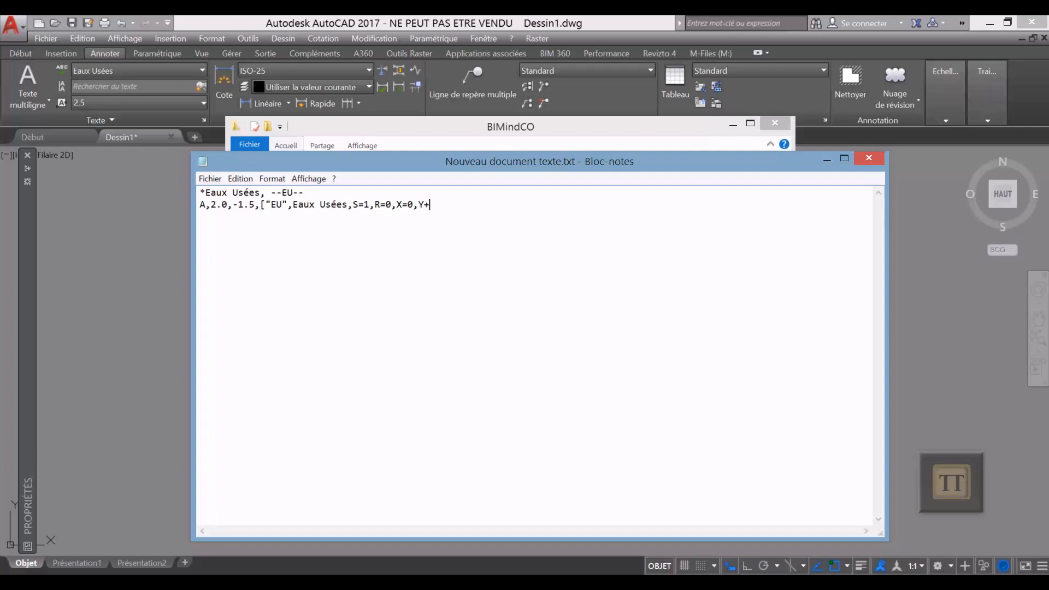
text(-0.5],-2.0)
Minimize File Explorer and lower the Notepad window to compare the definition with the EU sample line in the drawing
click(247, 207)
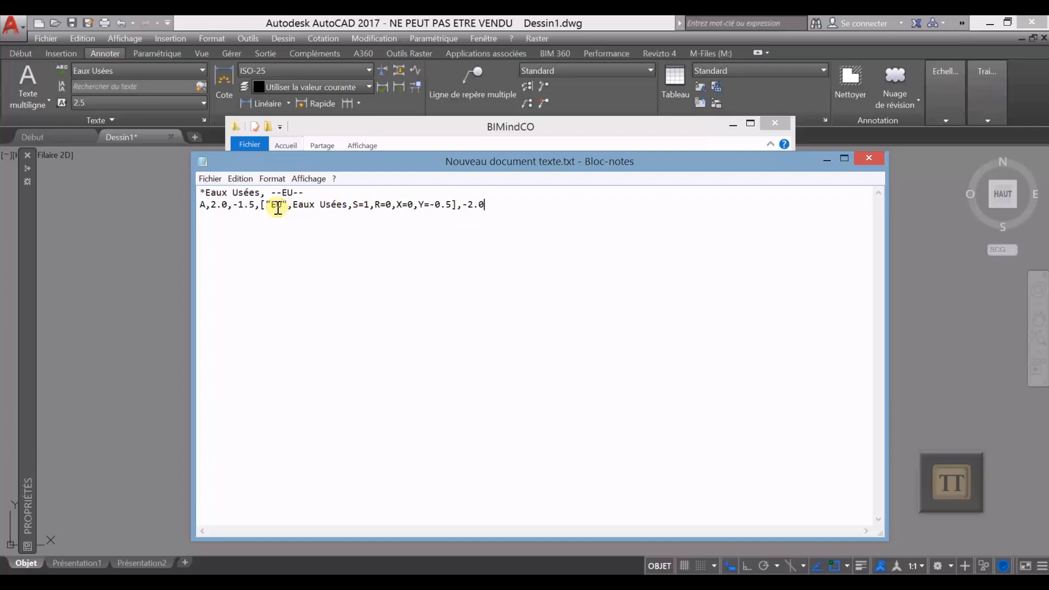
drag(440, 165, 441, 197)
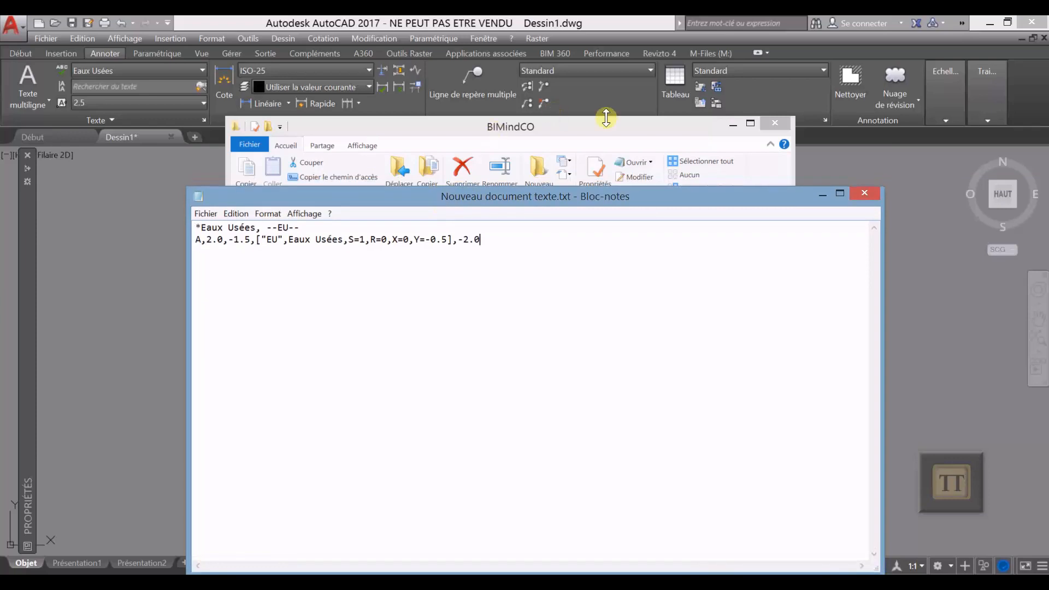
click(732, 123)
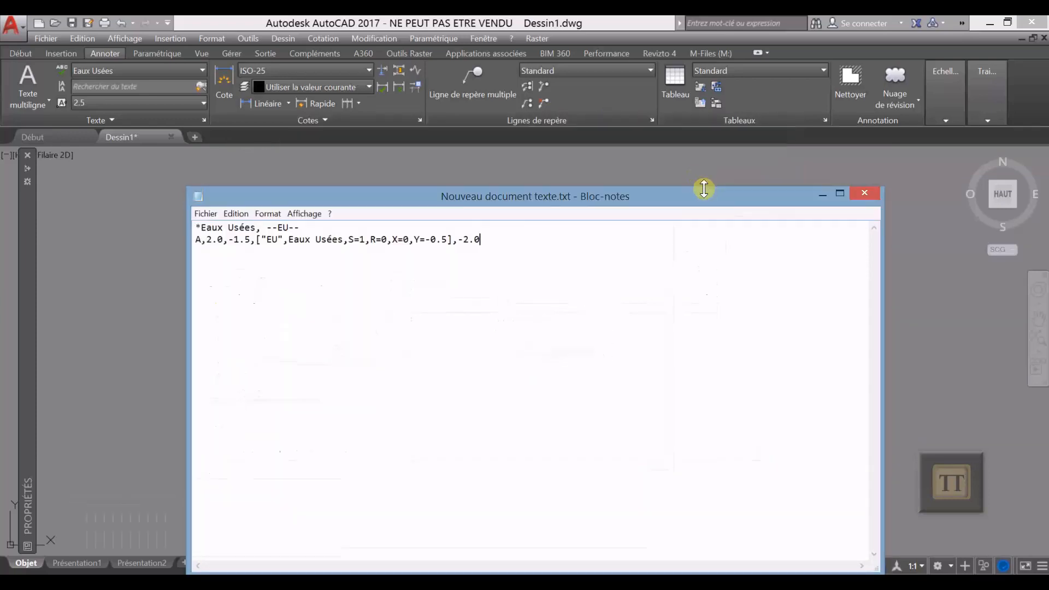
drag(673, 199, 665, 277)
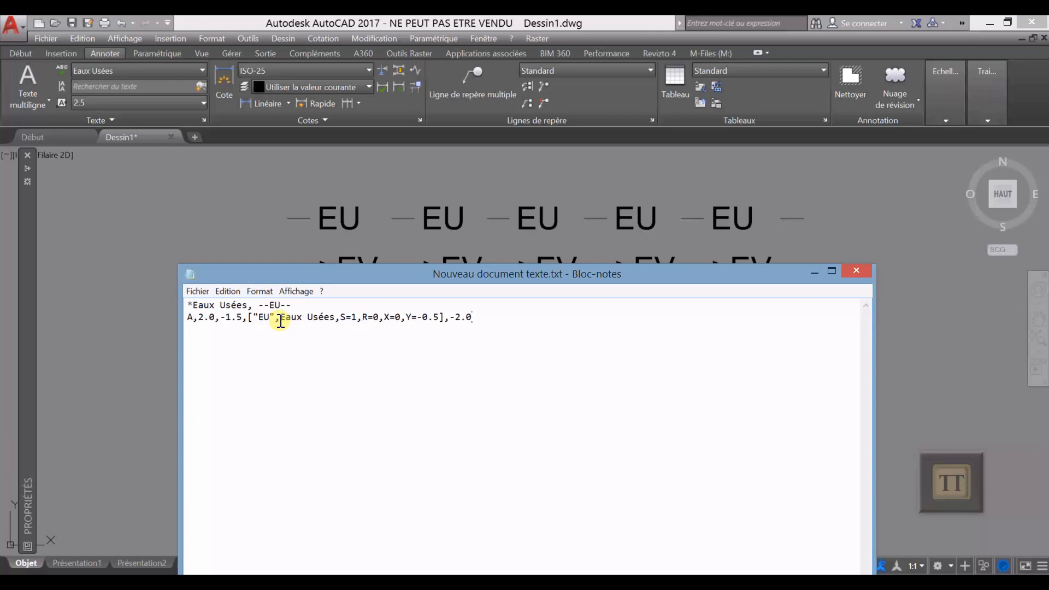
drag(280, 321, 330, 332)
click(329, 333)
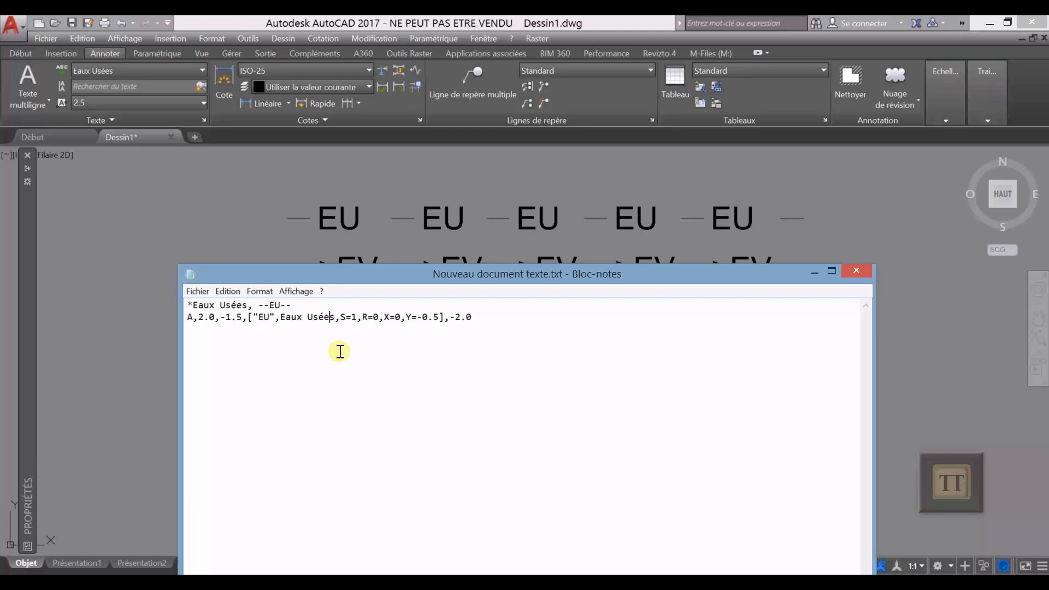
Duplicate the two-line Eaux Usées linetype definition directly below the original and place the cursor in the copied header line
drag(480, 316, 176, 306)
key(ctrl+c)
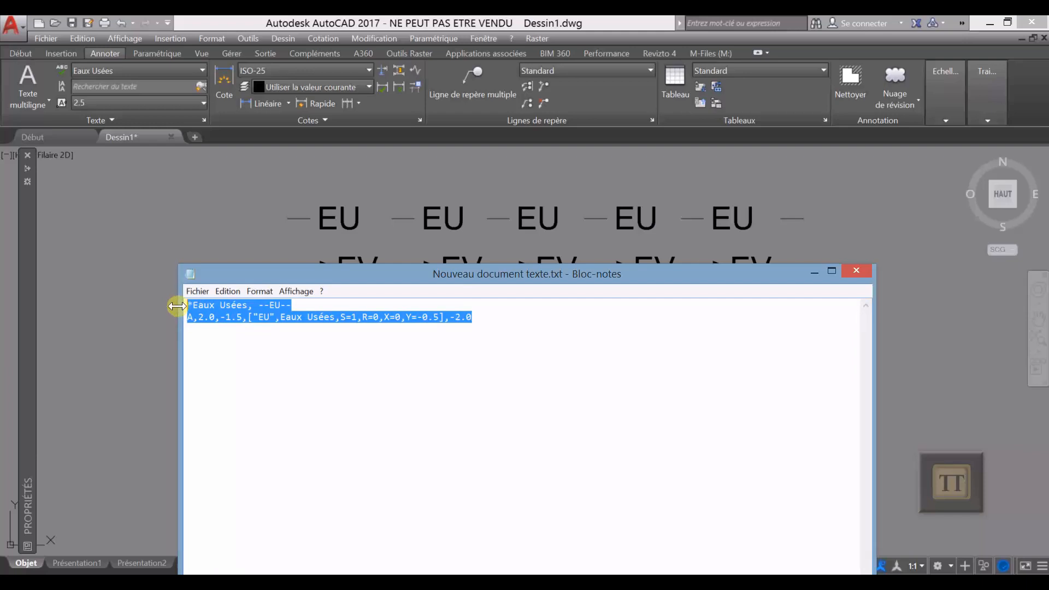
click(483, 316)
key(Return)
key(ctrl+v)
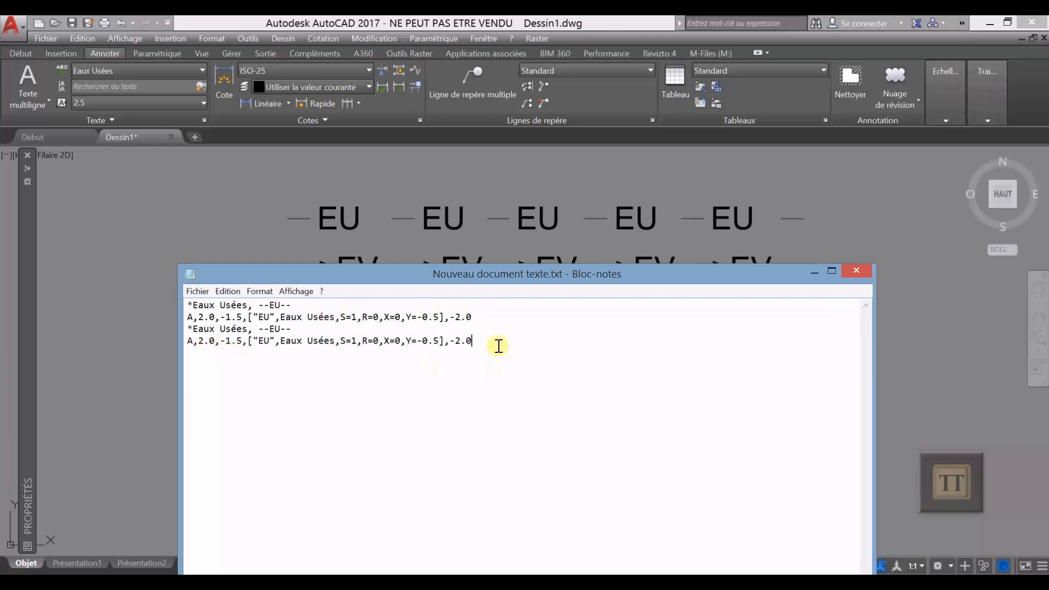
click(247, 330)
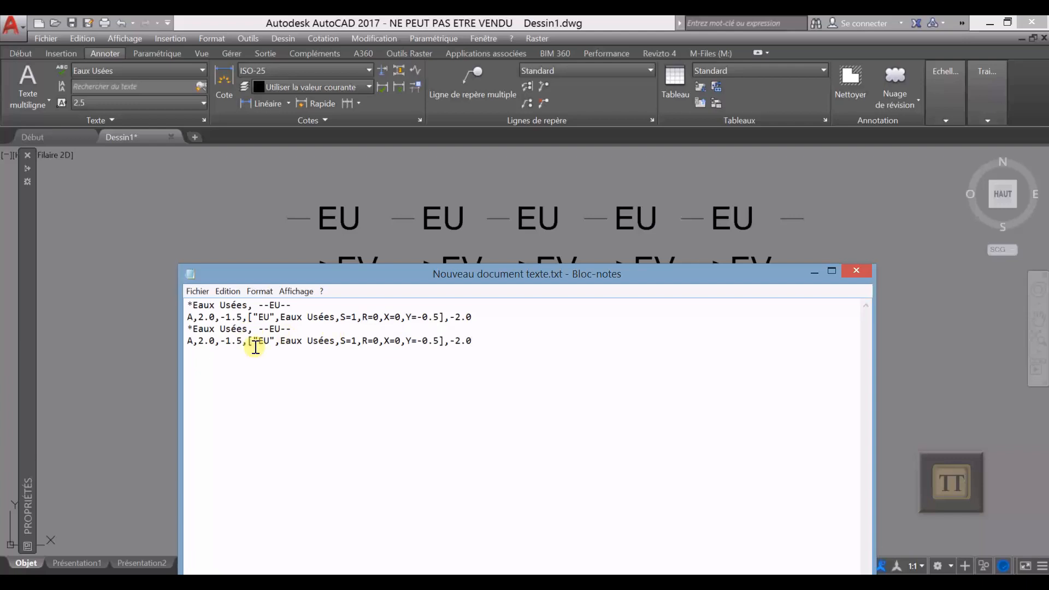
Rename the linetype in the copied header line to Eaux Pluviales
key(BackSpace)
key(BackSpace)
key(BackSpace)
key(BackSpace)
key(BackSpace)
text(Pl)
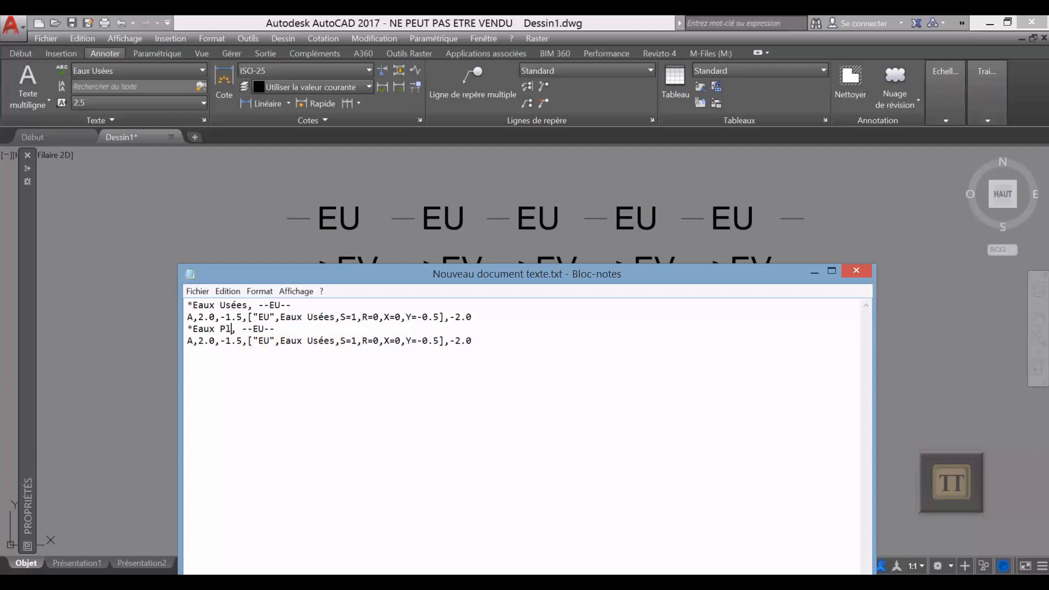
text(uviales)
Change the sample pattern in the Eaux Pluviales header line to --->EP---
click(301, 329)
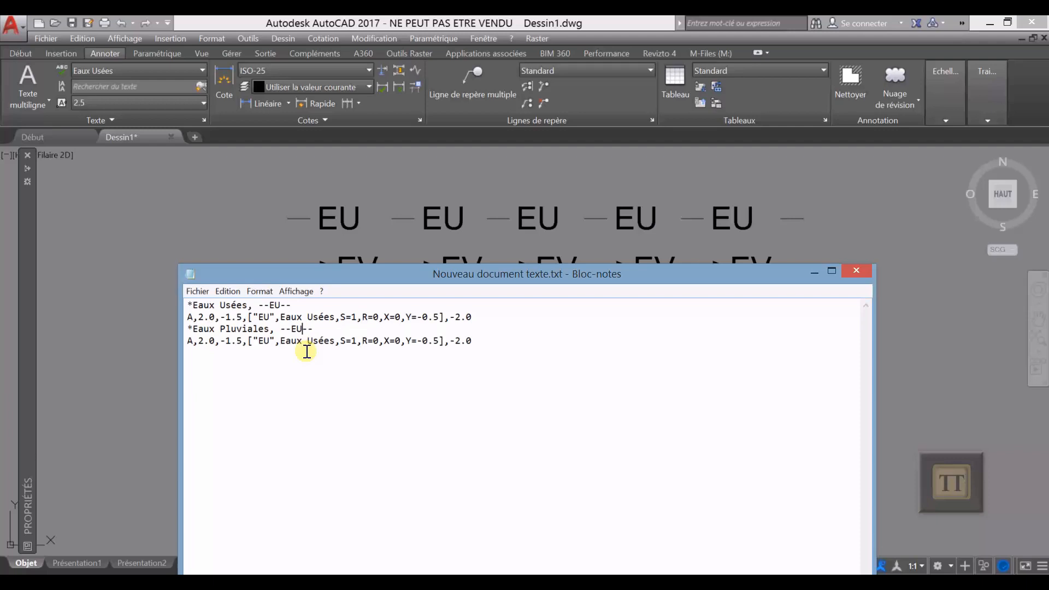
key(BackSpace)
text(P)
key(Left)
text(->)
key(Right)
key(Right)
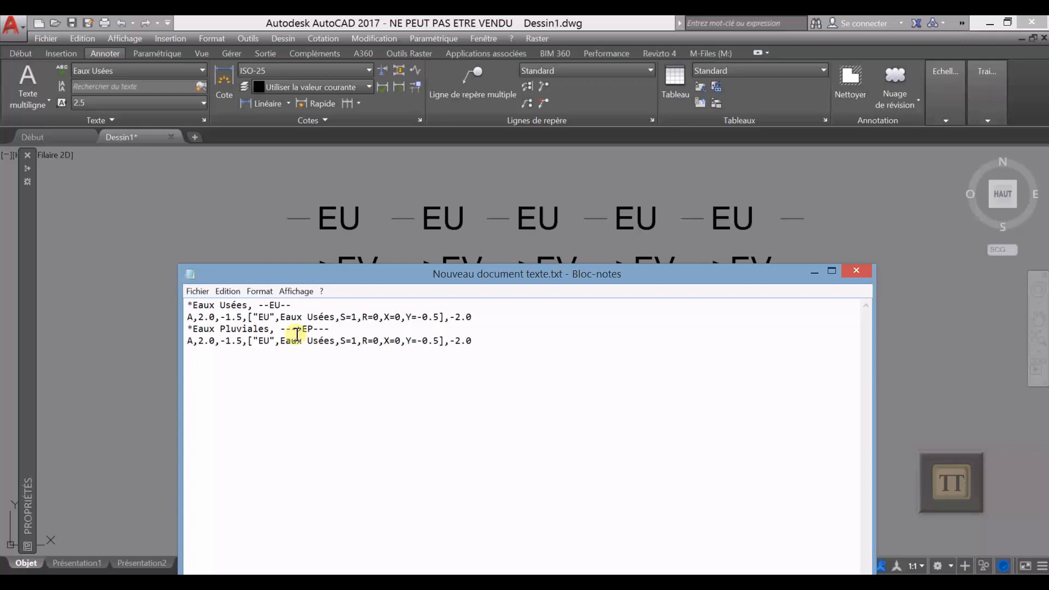
In the Eaux Pluviales definition line, set the embedded text to ">EP" and the final gap to -3.0
double_click(266, 341)
text(EP)
click(259, 341)
text(>)
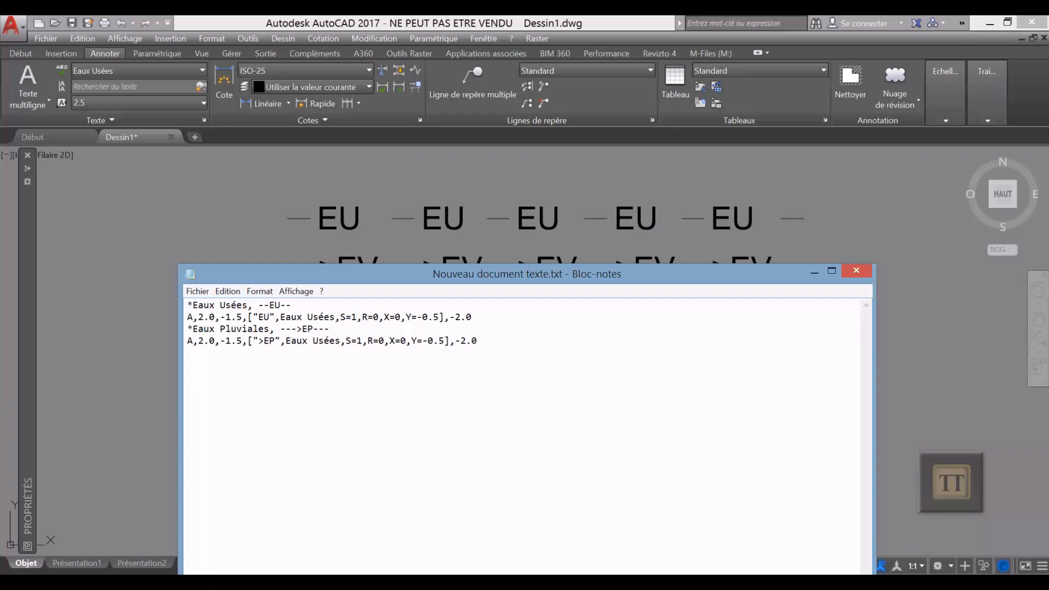
click(464, 342)
key(BackSpace)
text(3)
Copy the two-line Eaux Usées definition and paste it below the Eaux Pluviales definition
drag(479, 316, 179, 303)
key(ctrl+c)
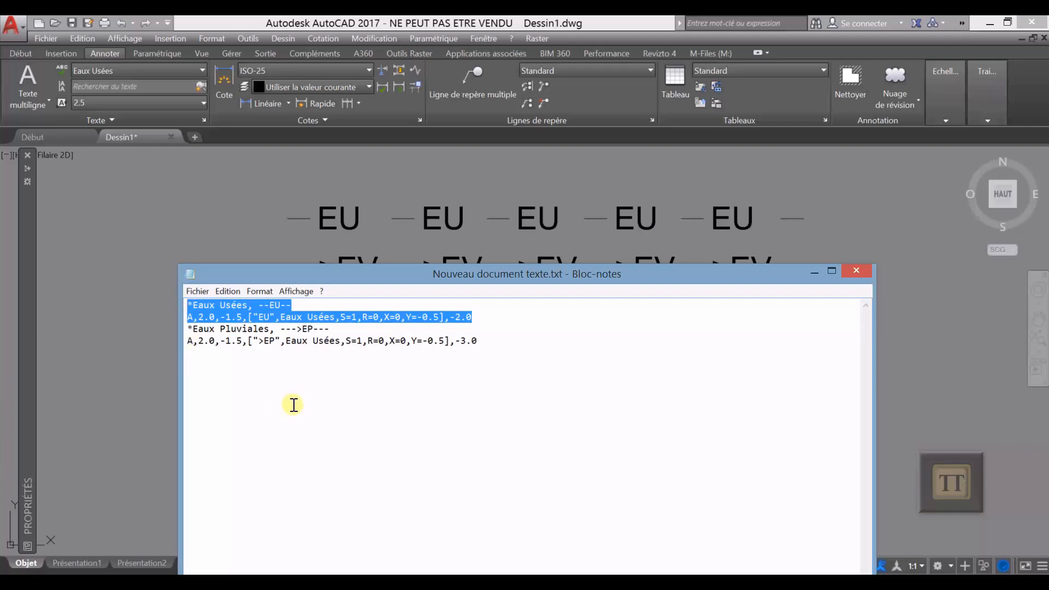
click(503, 341)
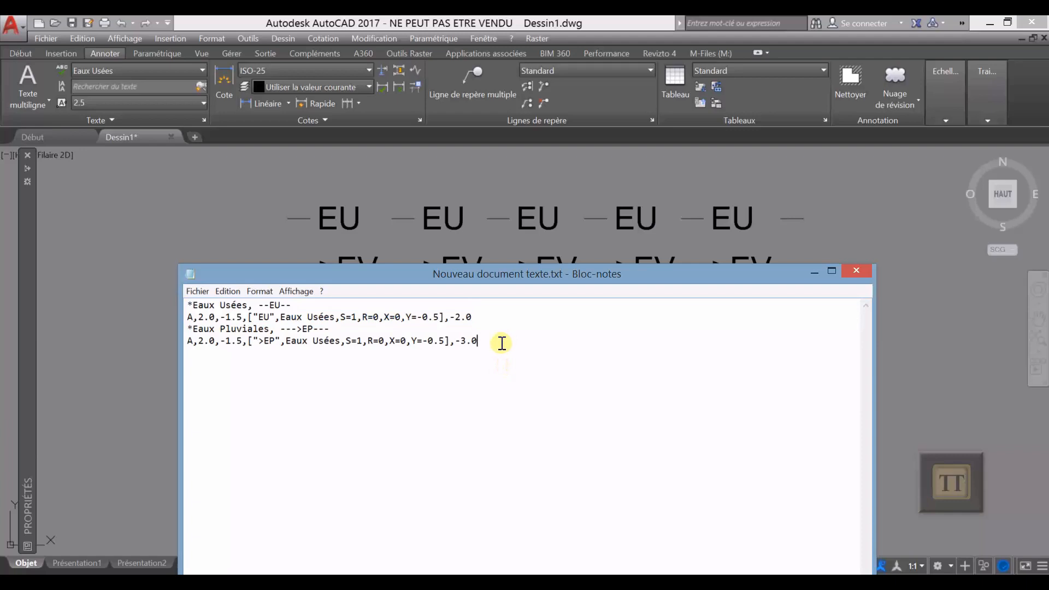
key(Return)
key(ctrl+v)
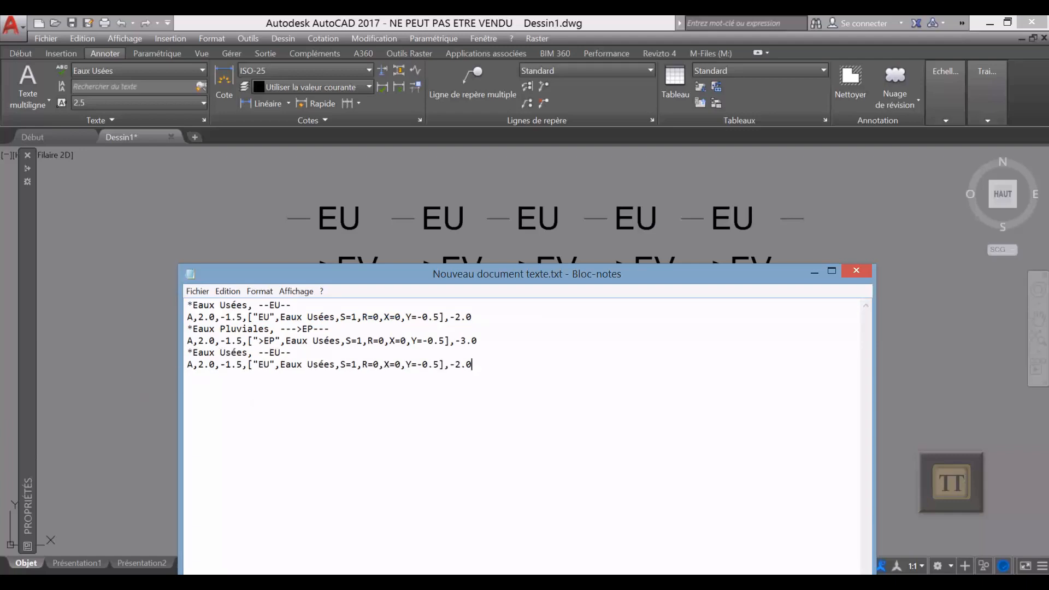
Rename the linetype in the third header line to Eaux Vannes
click(247, 355)
key(BackSpace)
key(BackSpace)
key(BackSpace)
key(BackSpace)
key(BackSpace)
text(Vannes)
Change the sample pattern in the Eaux Vannes header line to ----EV----
double_click(284, 352)
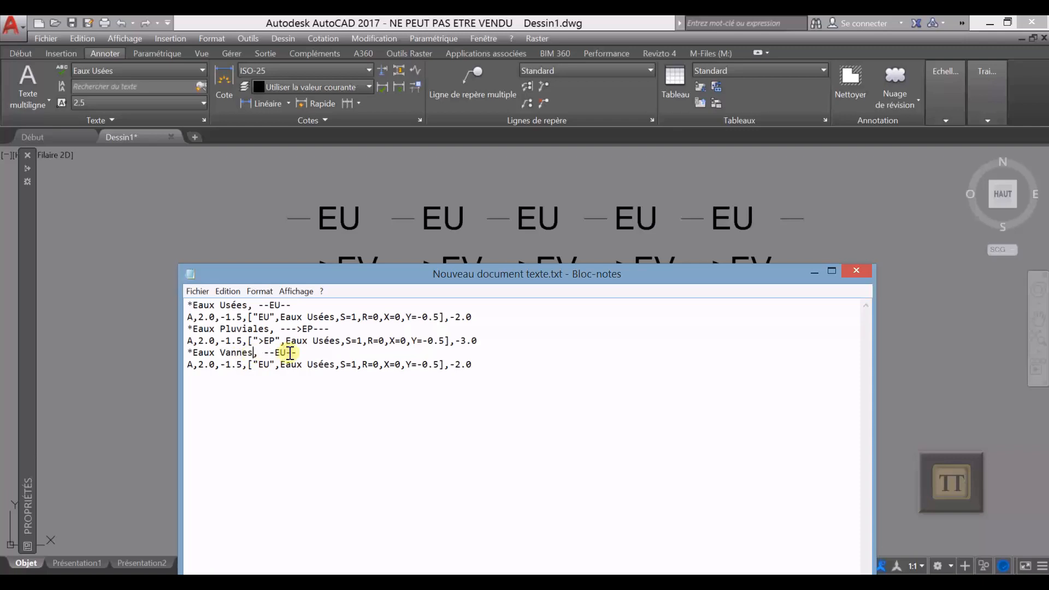
text(EV)
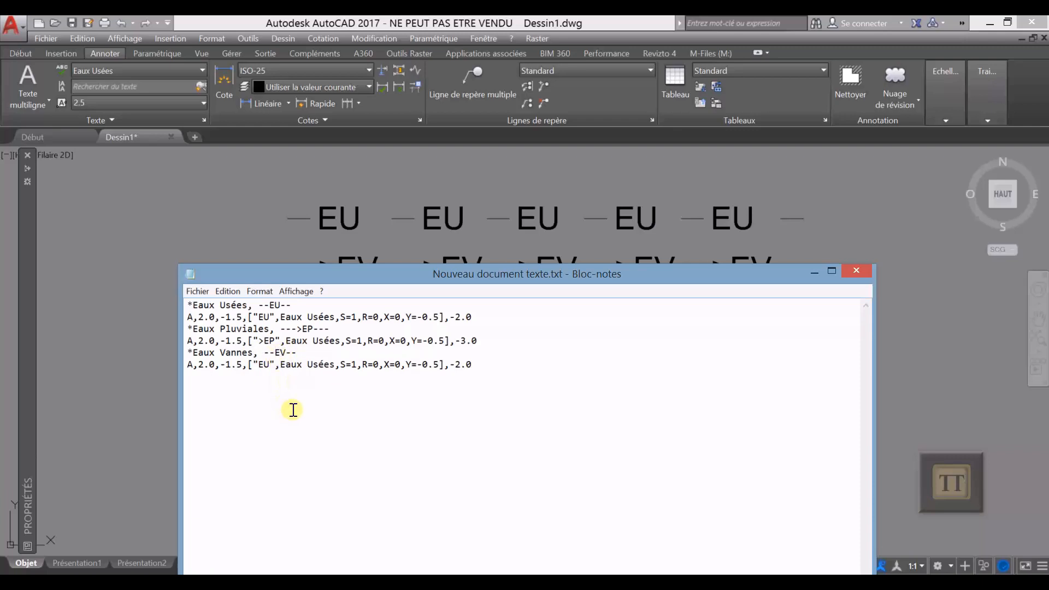
text(--)
click(312, 354)
text(--)
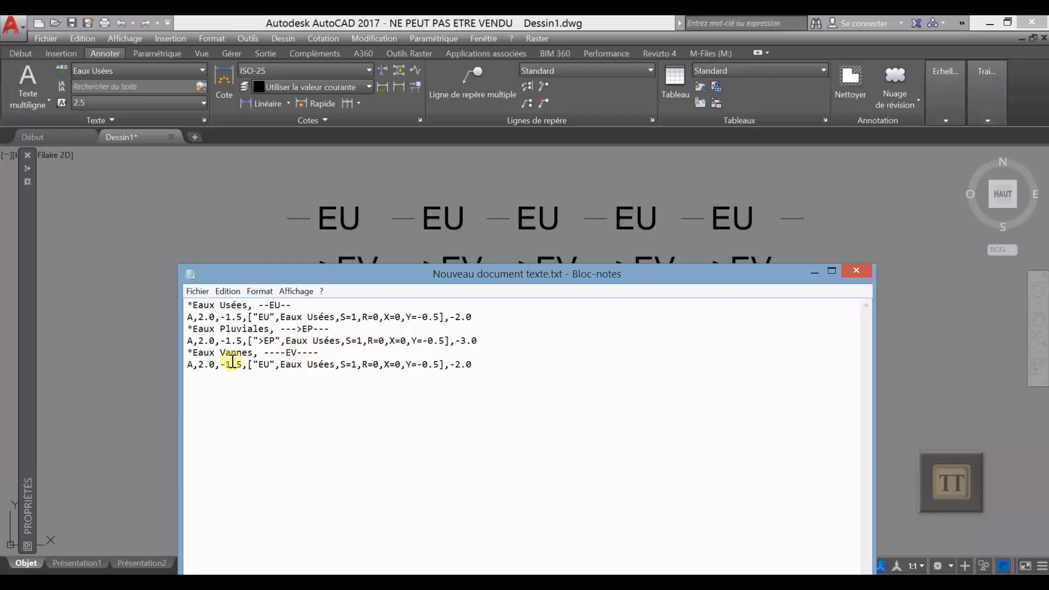
In the Eaux Vannes definition line, set the first dash length to 1.0 and the embedded text to "EV"
click(203, 370)
key(BackSpace)
text(1)
click(270, 364)
key(BackSpace)
text(v)
key(BackSpace)
text(V)
Replace the text style name in the Eaux Vannes definition line with Eaux Vannes copied from its header
drag(253, 352, 193, 352)
key(ctrl+c)
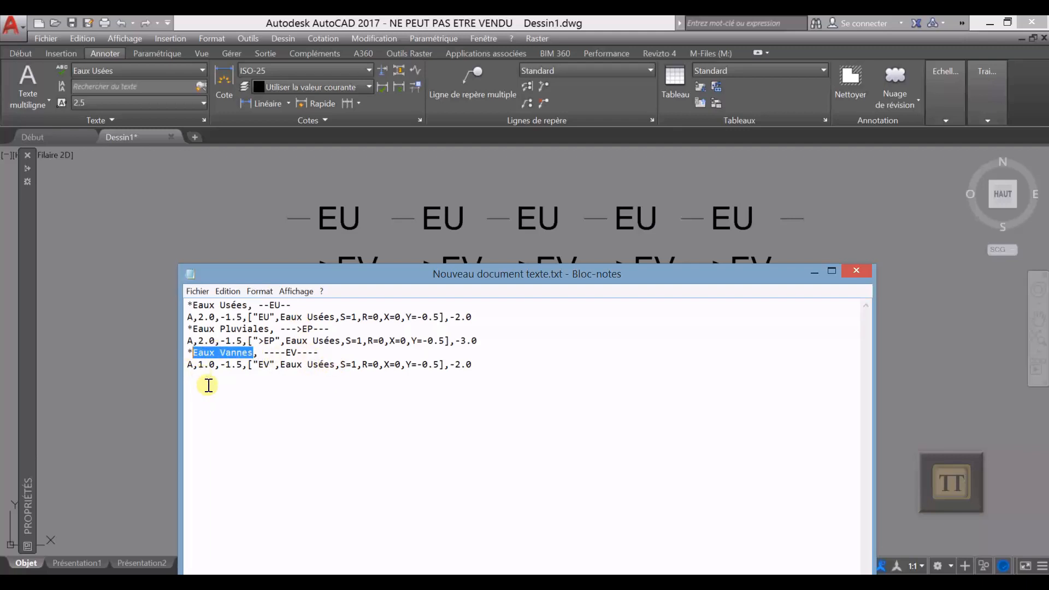
drag(335, 364, 284, 365)
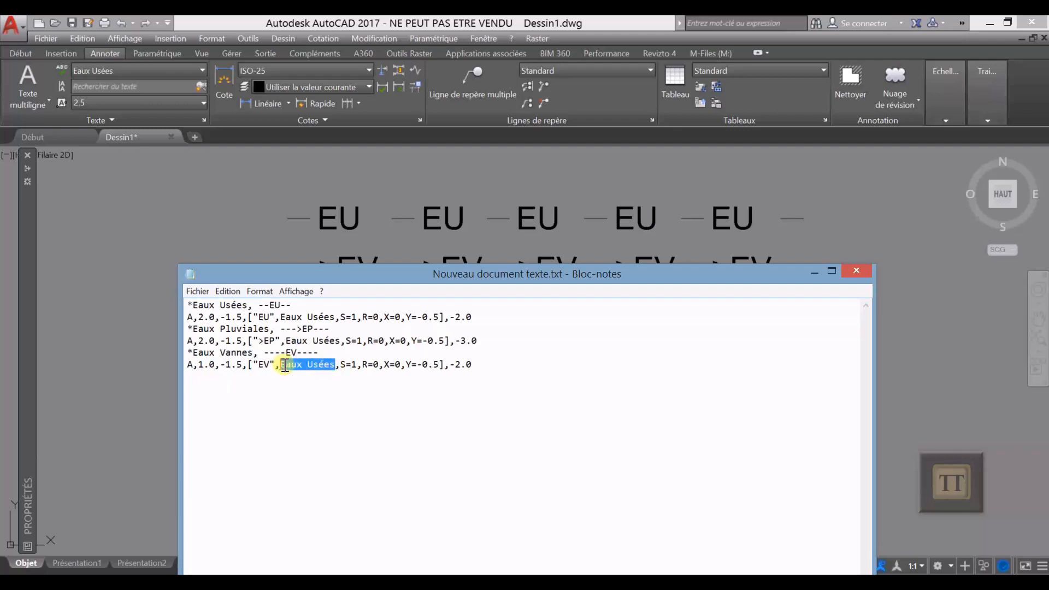
key(ctrl+v)
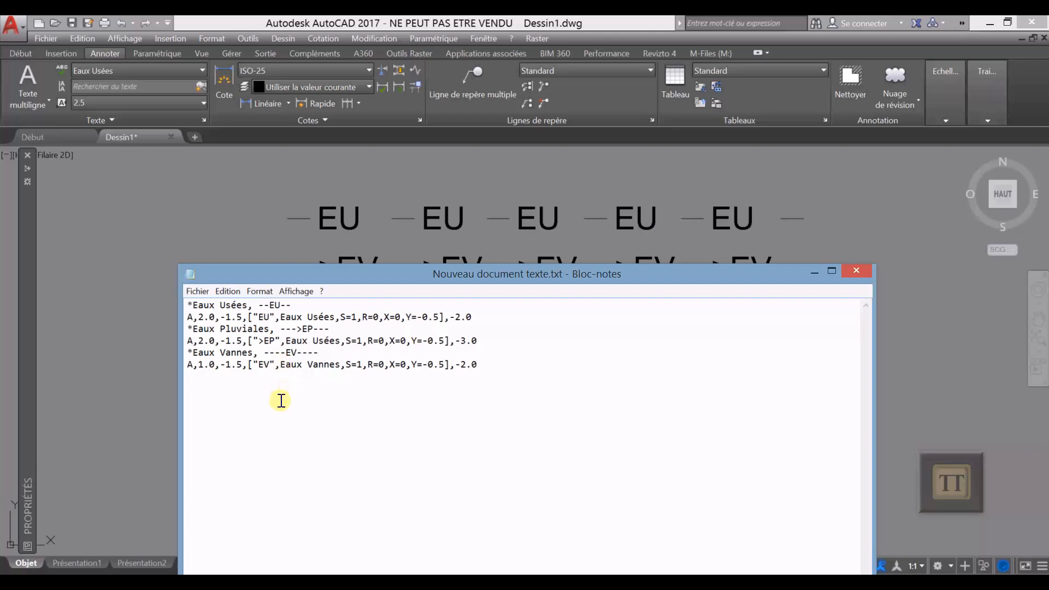
Replace the text style name in the Eaux Pluviales definition line with Eaux Pluviales
drag(269, 328, 196, 330)
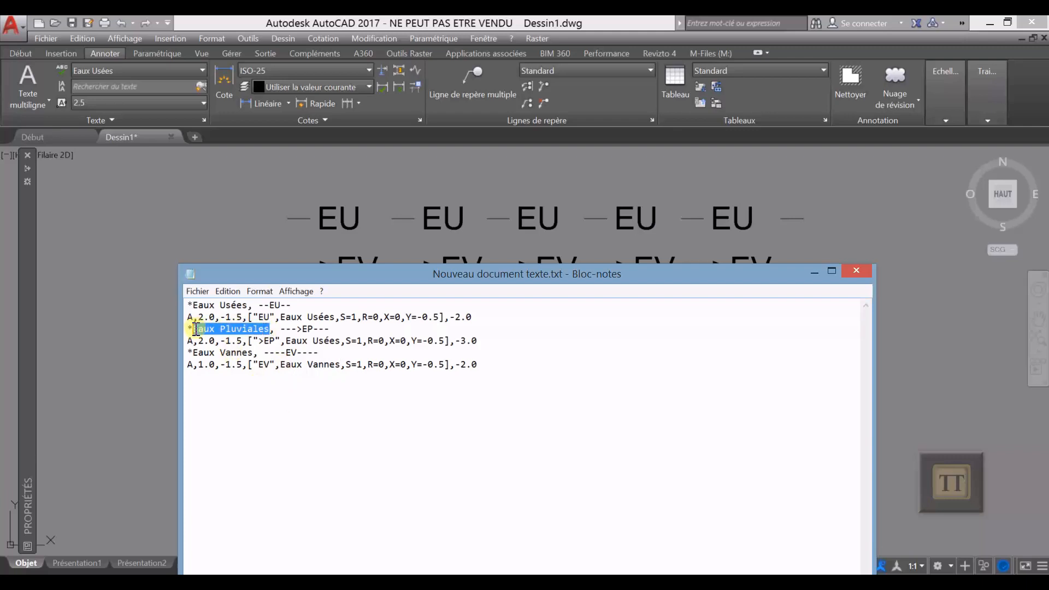
drag(339, 341, 285, 342)
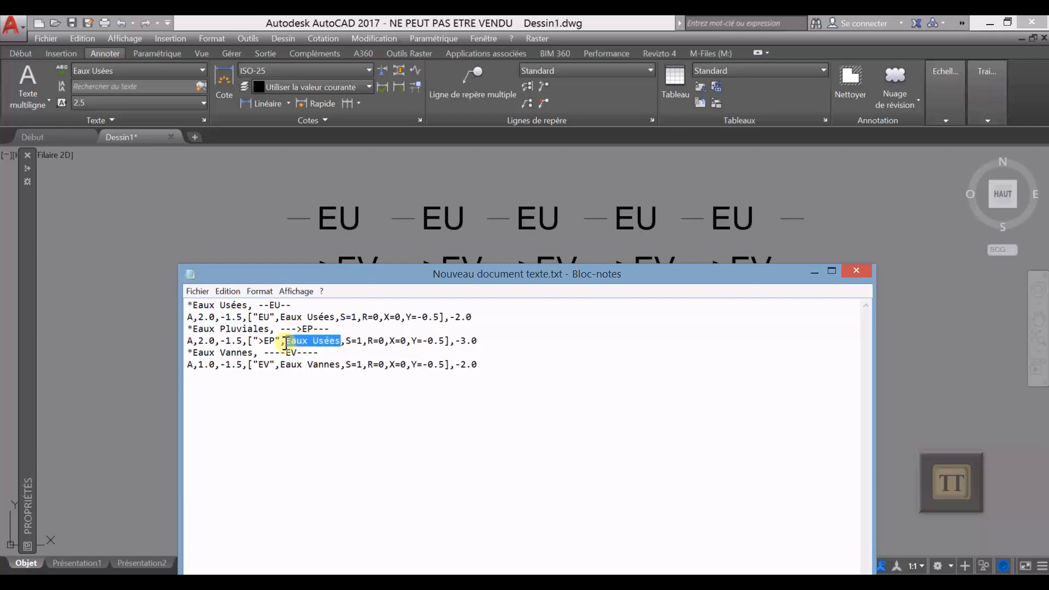
text(Eaux Pluviales)
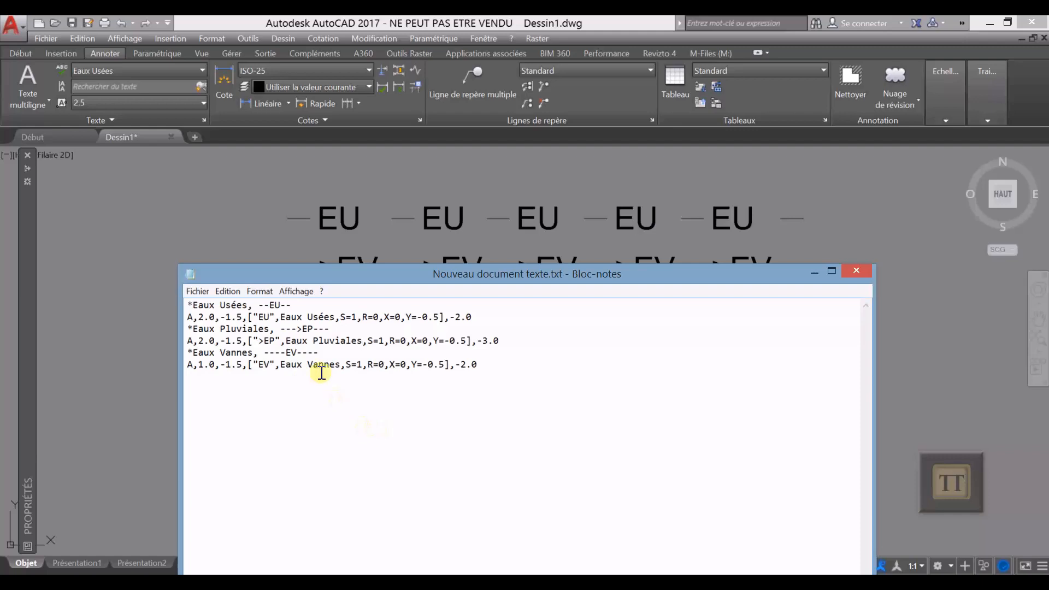
click(319, 390)
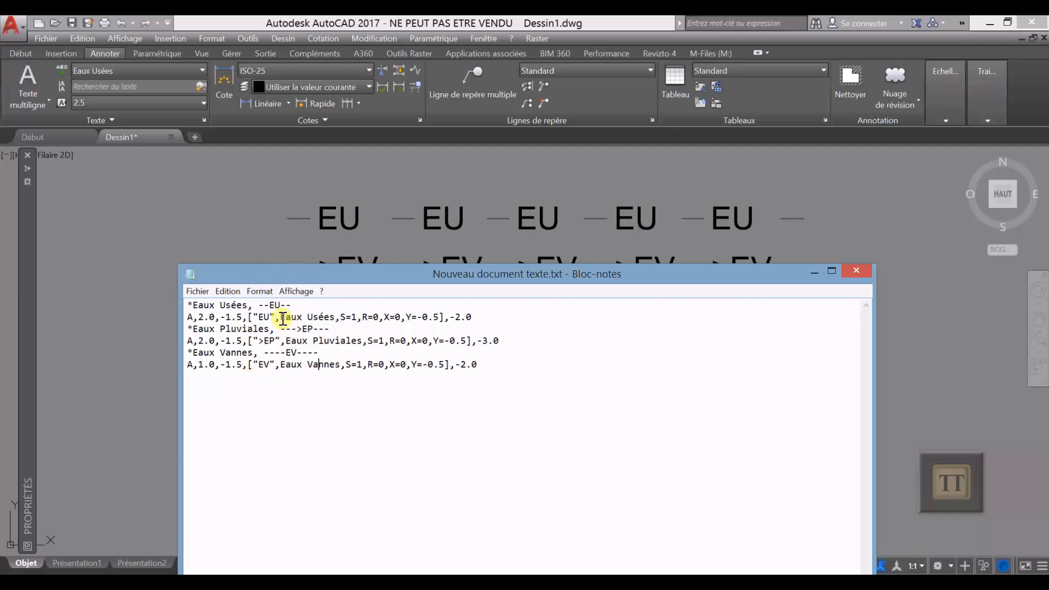
Save the three linetype definitions in the text file and close Notepad
drag(192, 305, 329, 317)
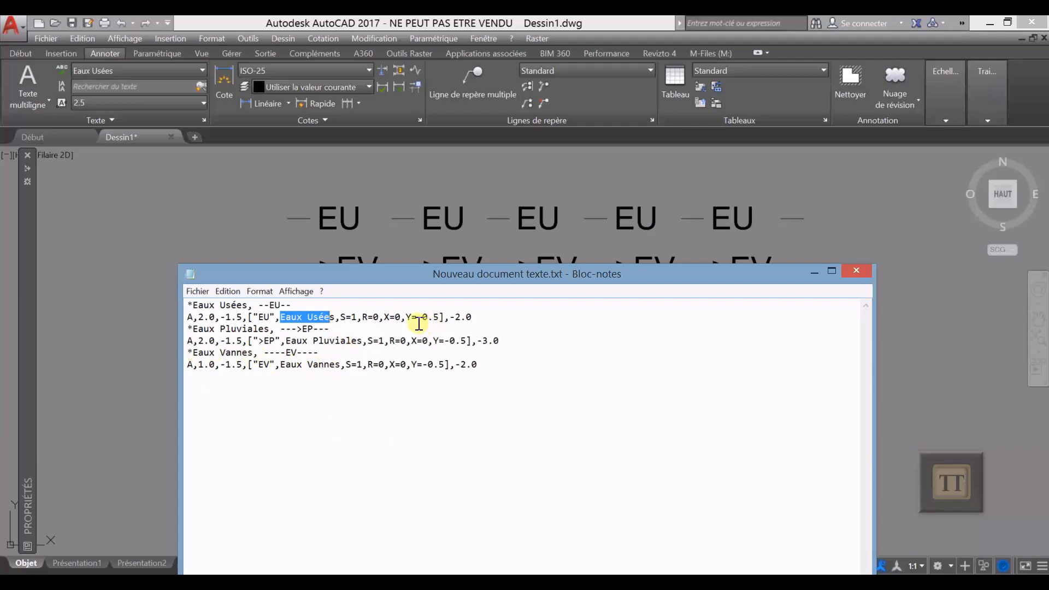
drag(430, 276, 428, 216)
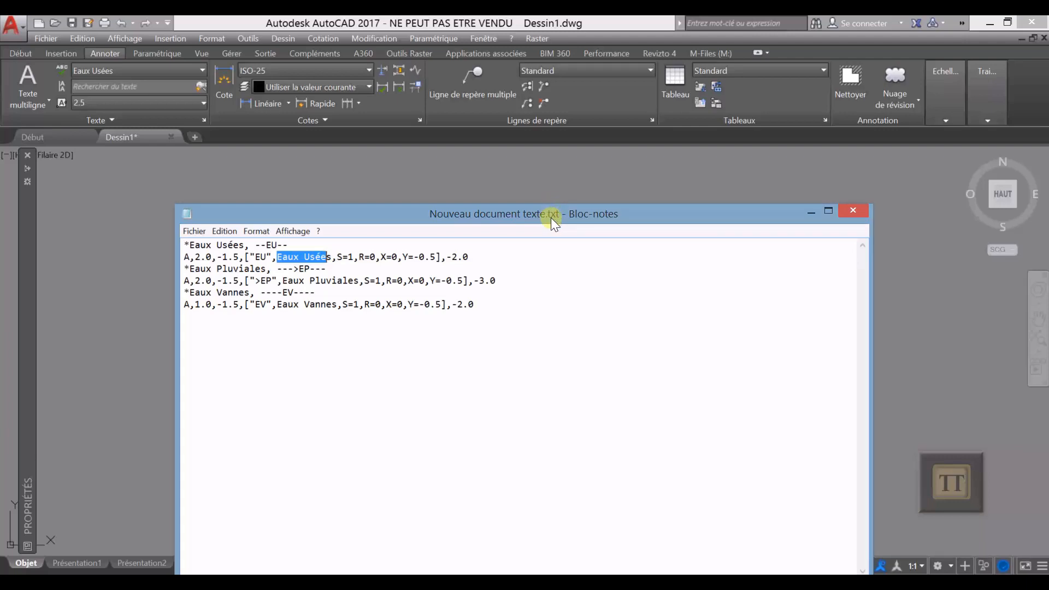
click(195, 230)
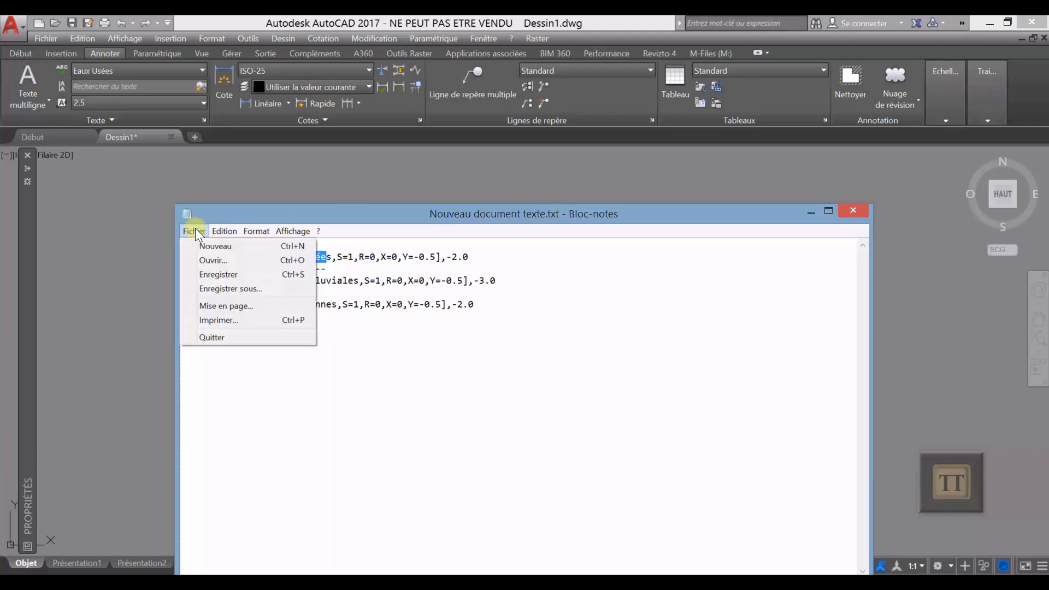
click(218, 274)
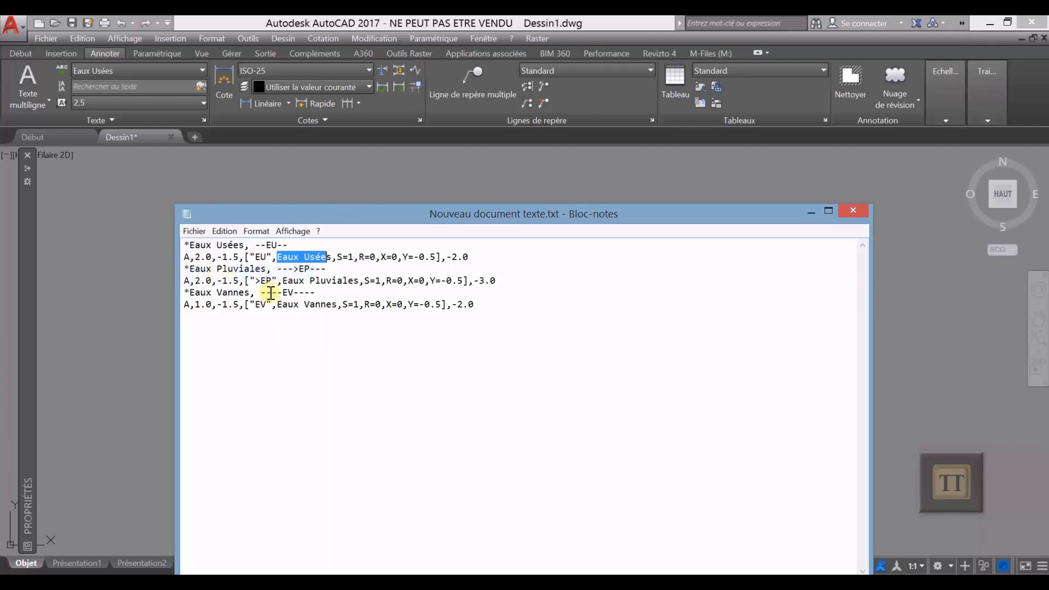
click(504, 368)
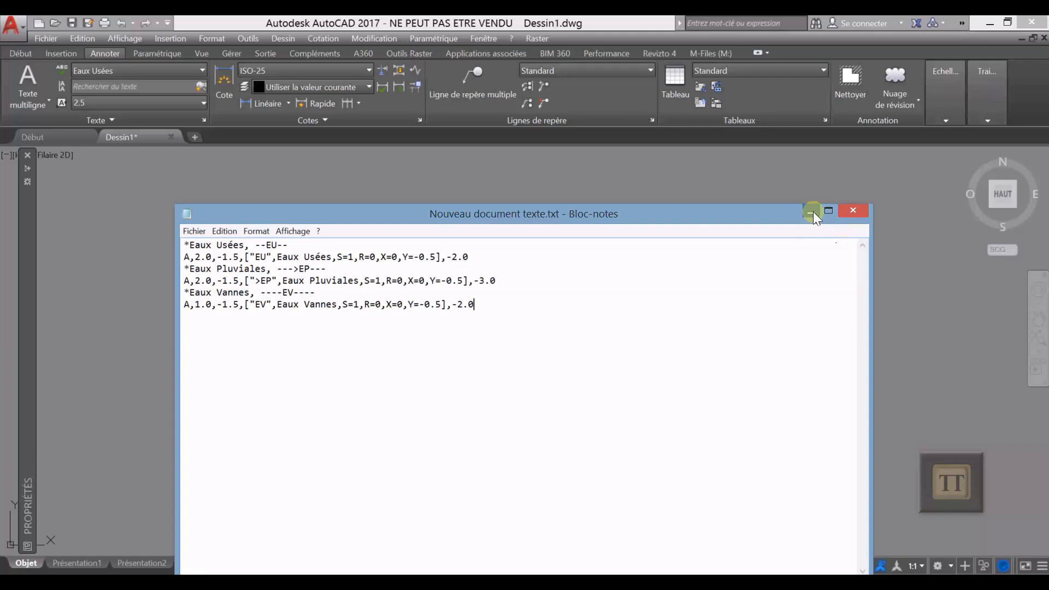
click(853, 212)
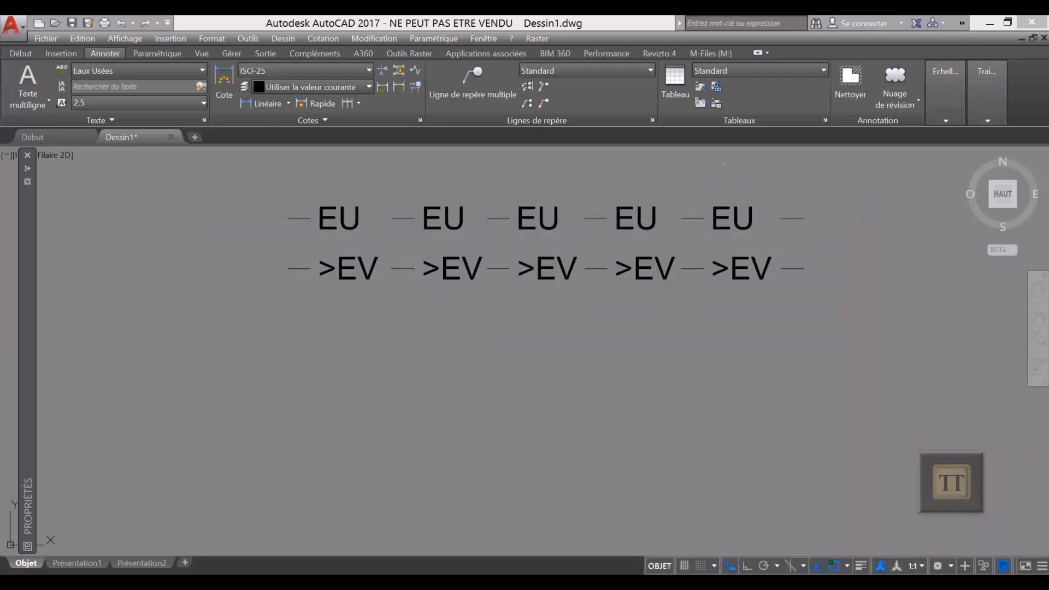
Switch to File Explorer and, in the name of Nouveau document texte.txt, replace the extension with lin
key(alt+Tab)
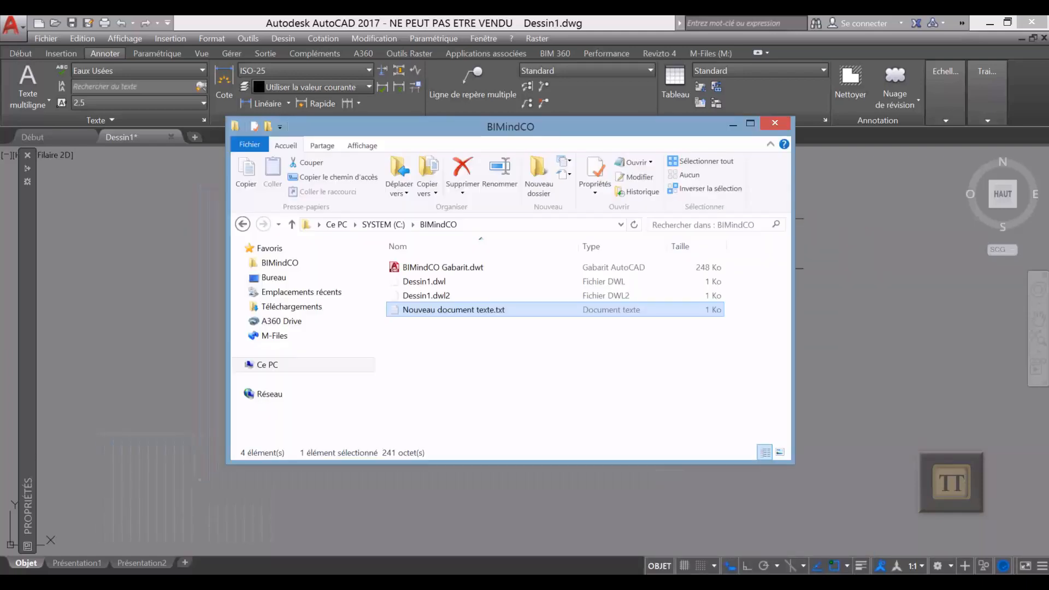
click(501, 380)
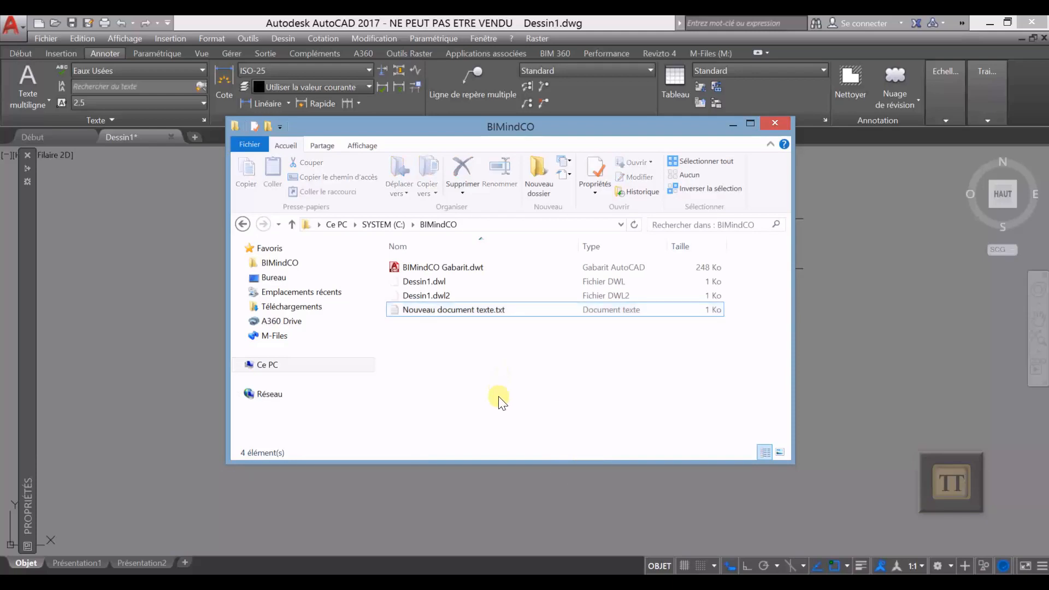
click(453, 309)
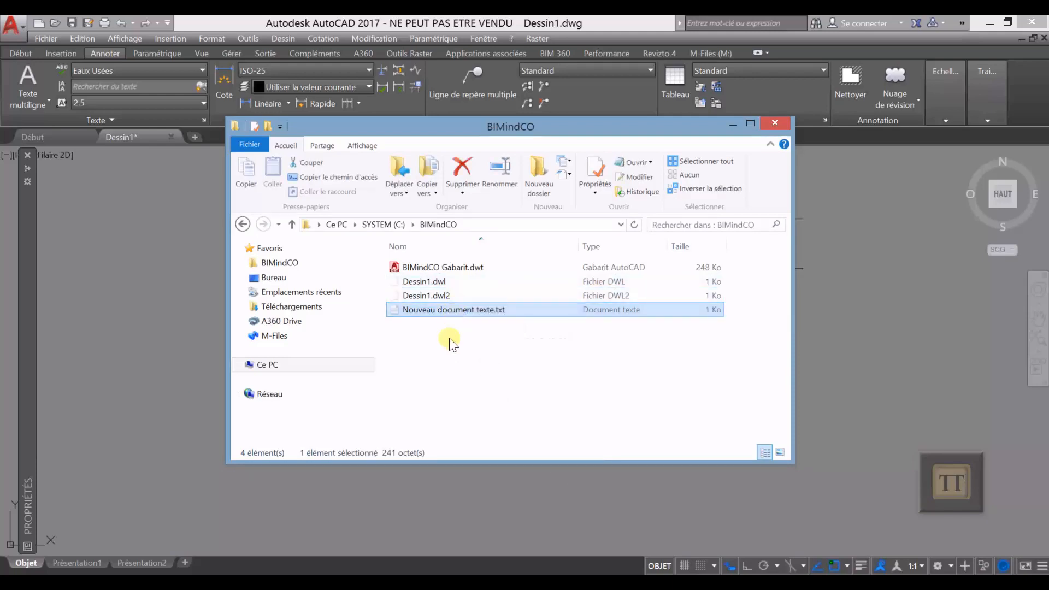
key(F2)
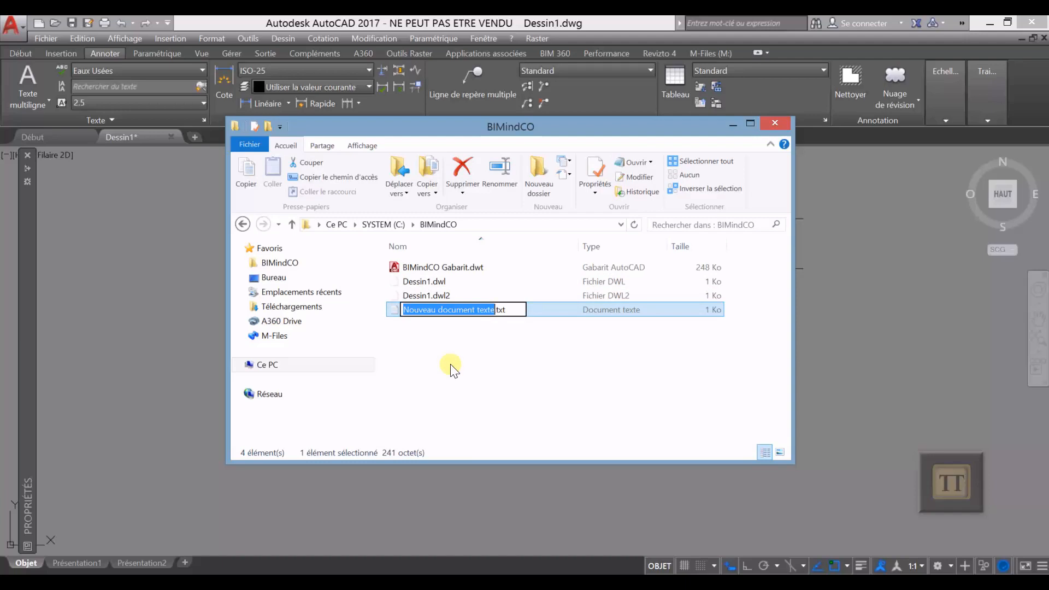
key(End)
key(BackSpace)
key(BackSpace)
key(BackSpace)
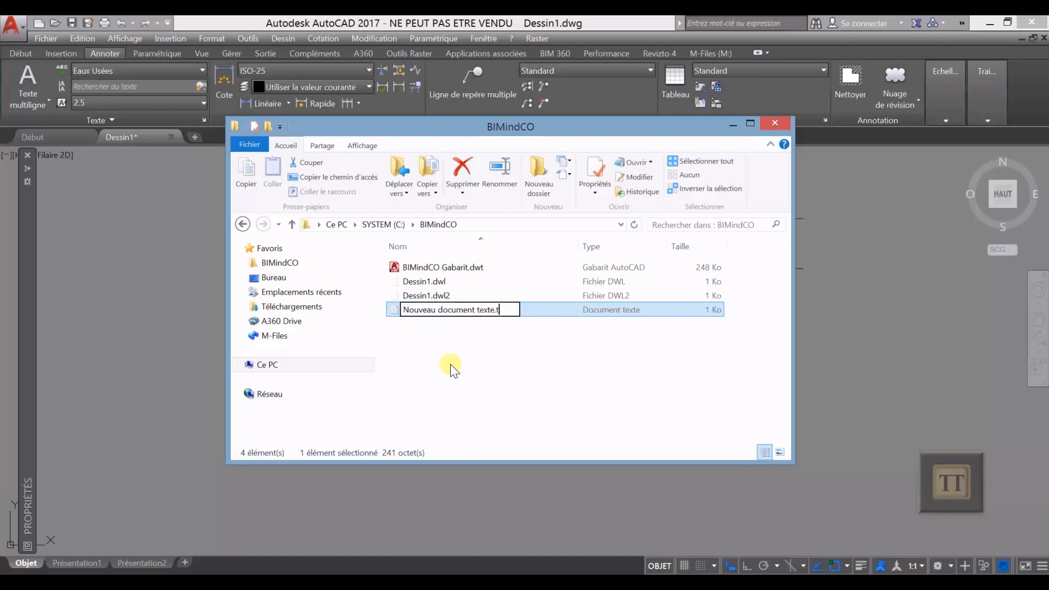
text(lin)
Complete the file's renaming as "Mes styles de lignes.lin" and accept the extension change
key(Left)
key(Left)
key(Left)
key(Left)
key(BackSpace)
key(BackSpace)
key(BackSpace)
key(BackSpace)
key(BackSpace)
key(BackSpace)
key(BackSpace)
key(BackSpace)
key(BackSpace)
key(BackSpace)
key(BackSpace)
key(BackSpace)
key(BackSpace)
key(BackSpace)
key(BackSpace)
key(BackSpace)
key(BackSpace)
key(BackSpace)
key(BackSpace)
key(BackSpace)
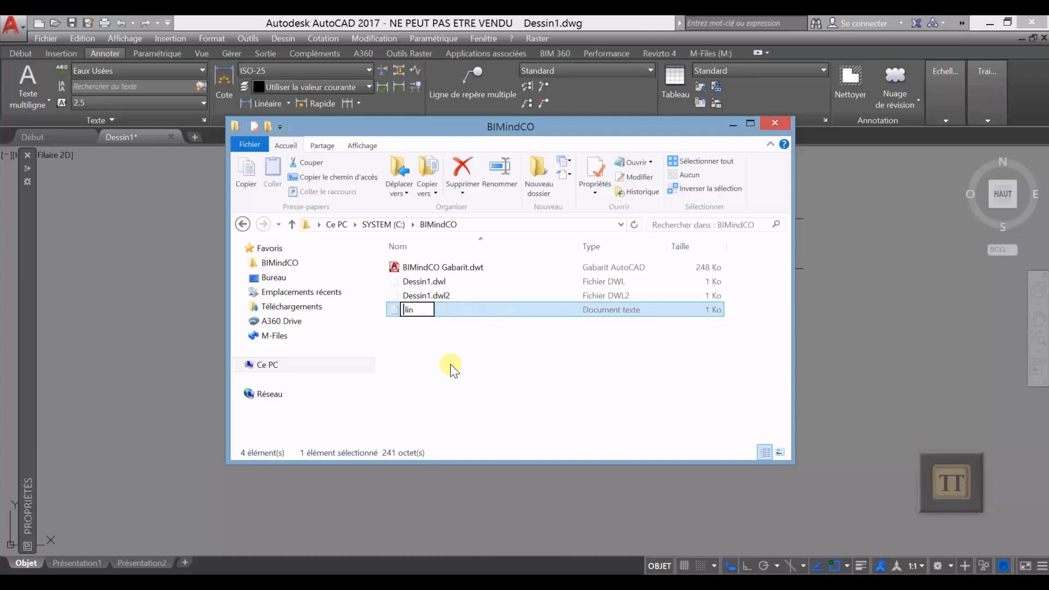
text(M)
text(es s)
text(tyles )
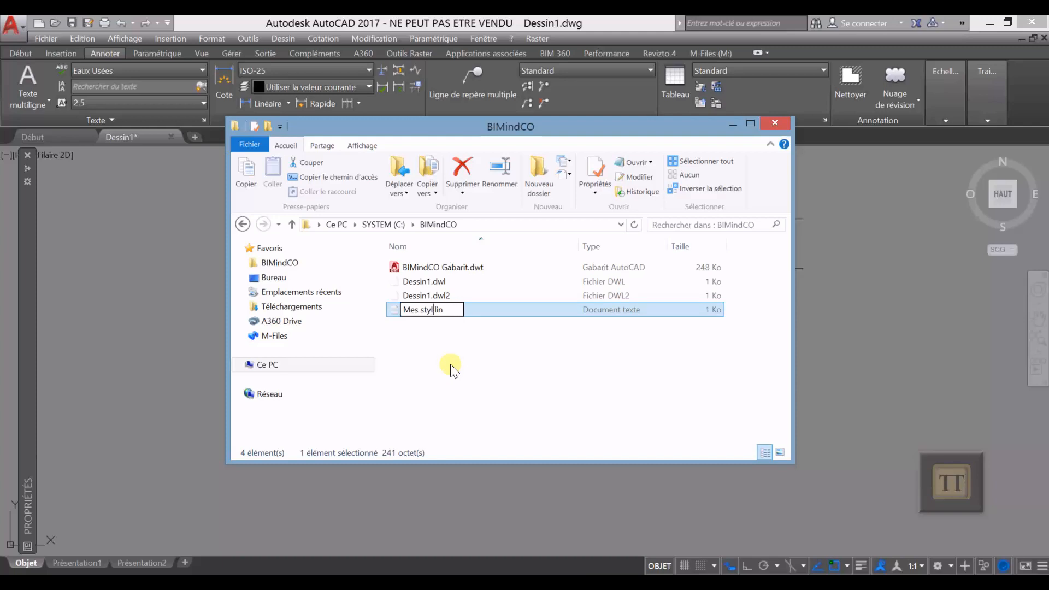
text(de lignes)
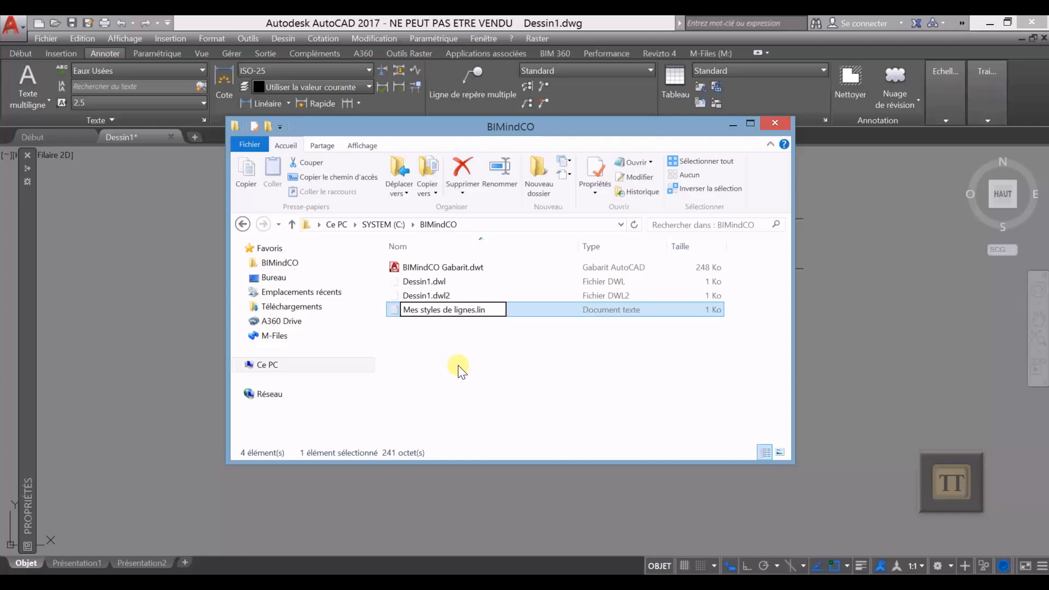
key(Return)
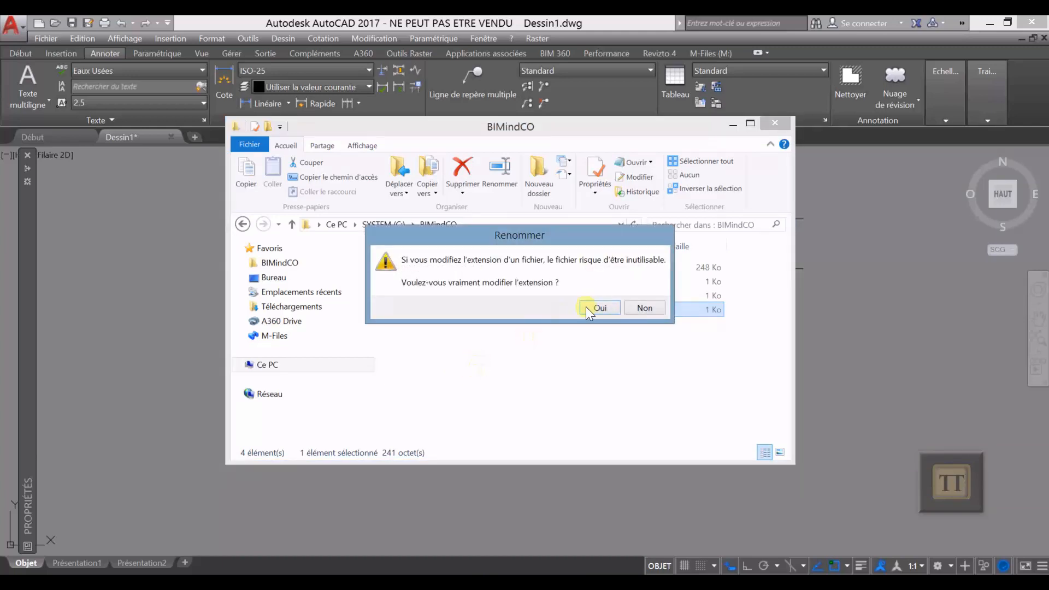
click(595, 308)
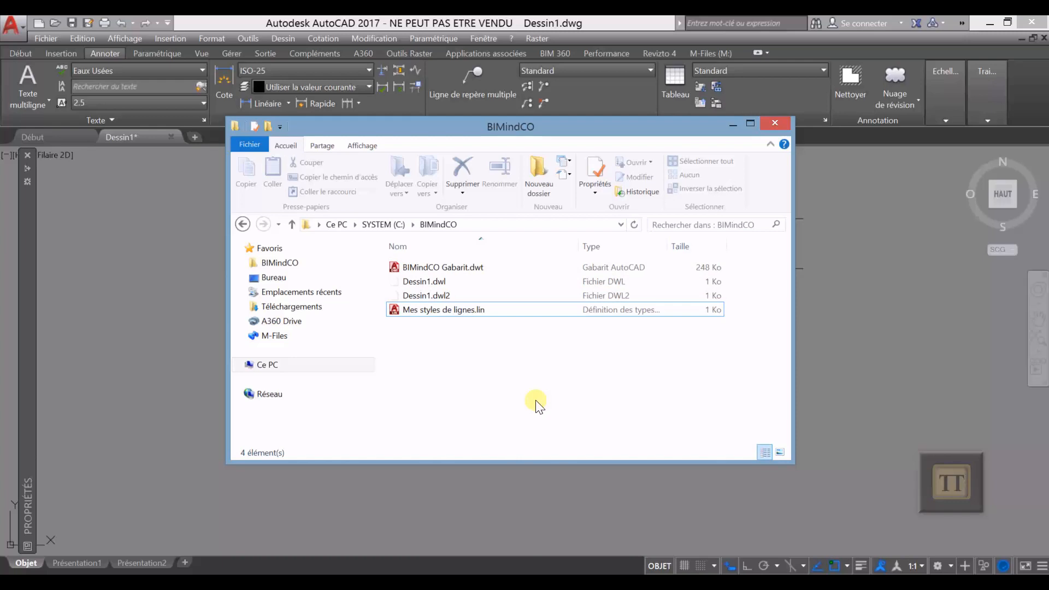
Switch back to AutoCAD and create three new layers in the layer properties manager
click(732, 124)
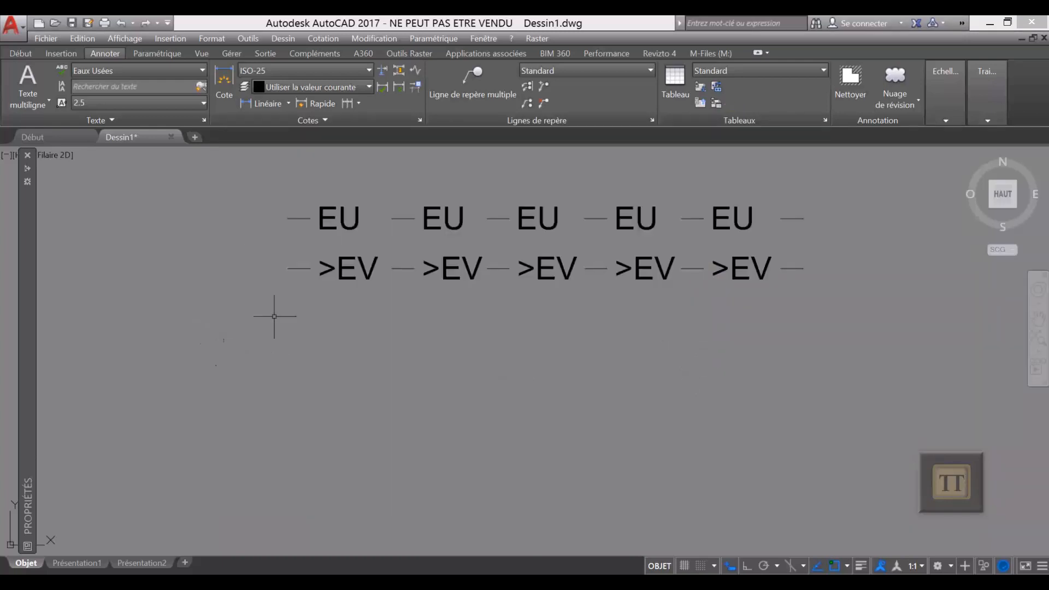
click(20, 53)
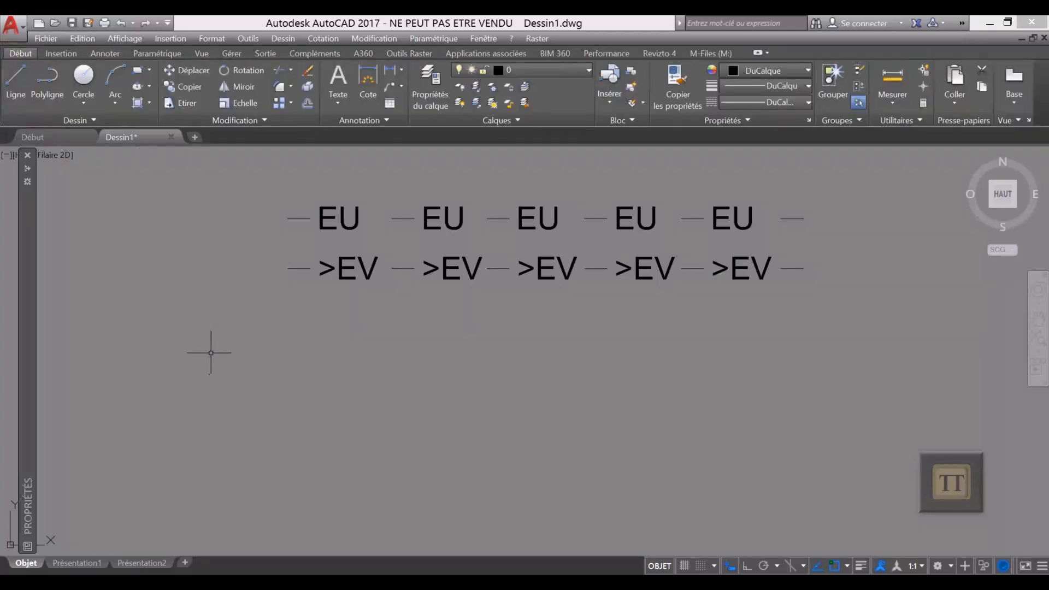
click(429, 82)
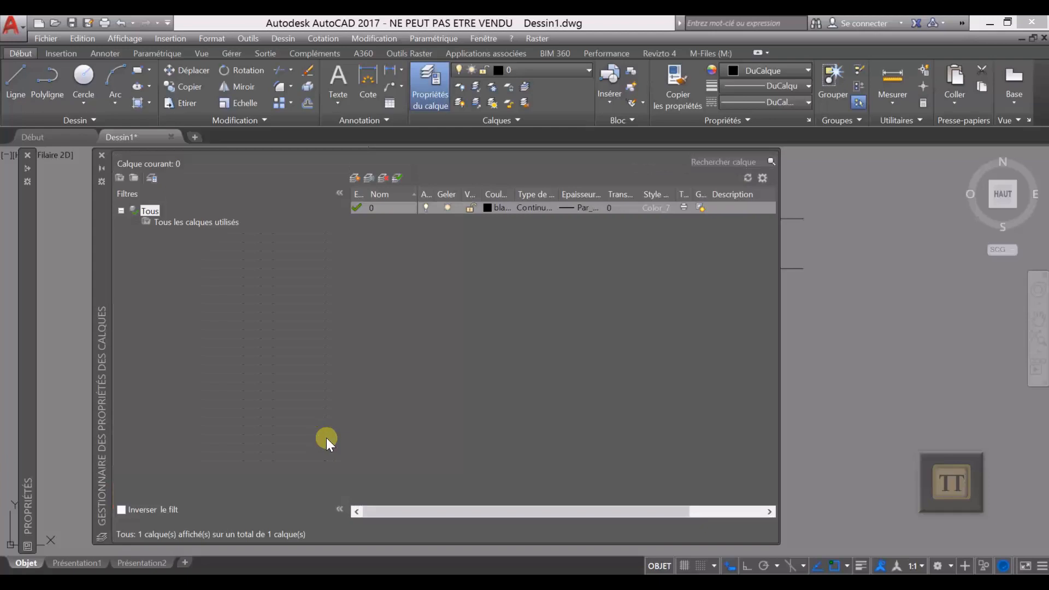
click(354, 177)
click(358, 178)
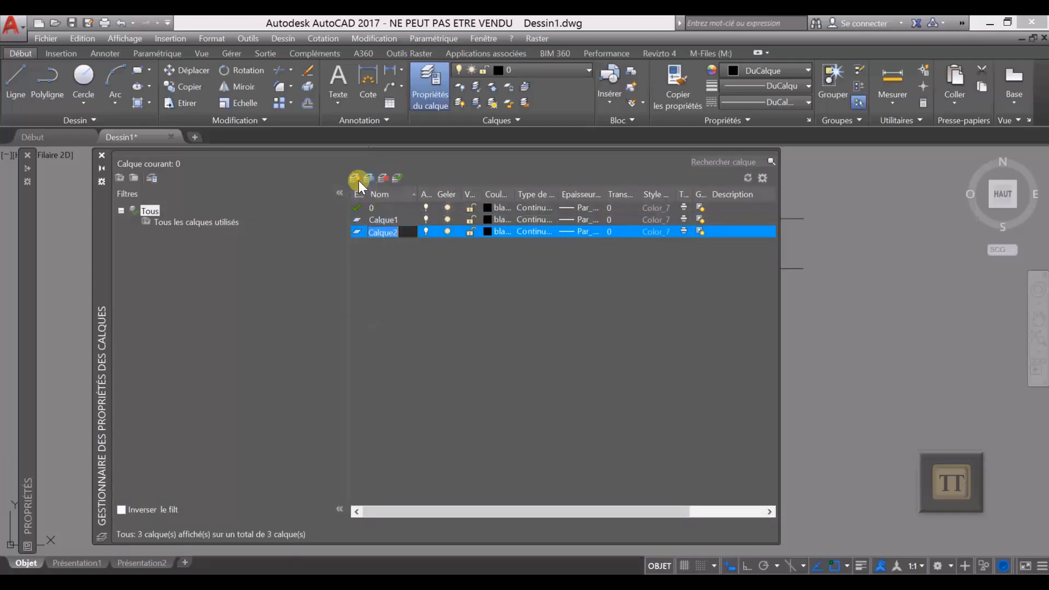
key(alt+n)
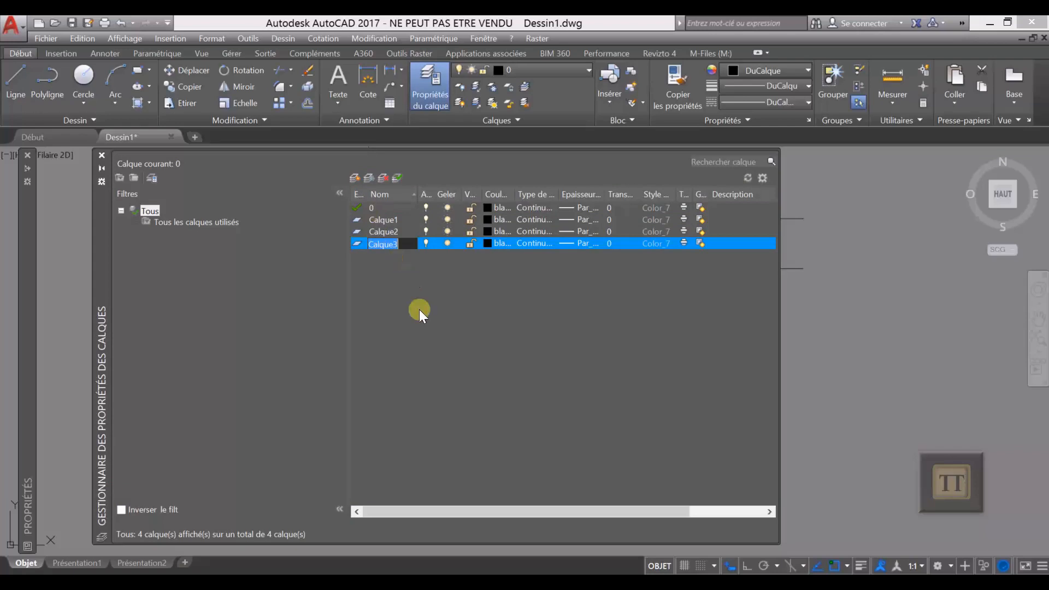
Rename the third new layer EP, the second EV and the first EU
text(E)
click(389, 230)
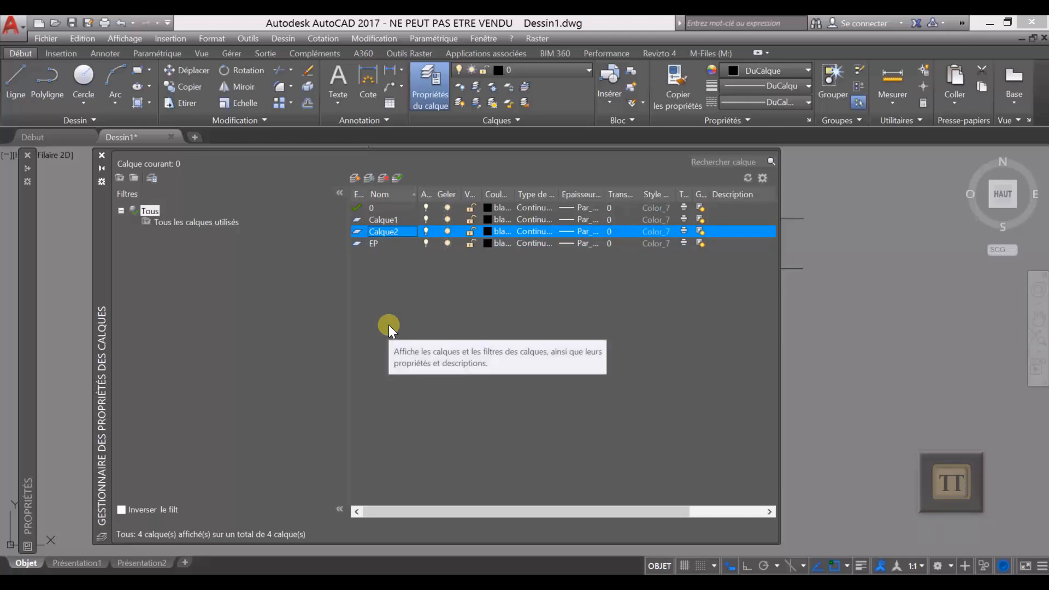
click(395, 232)
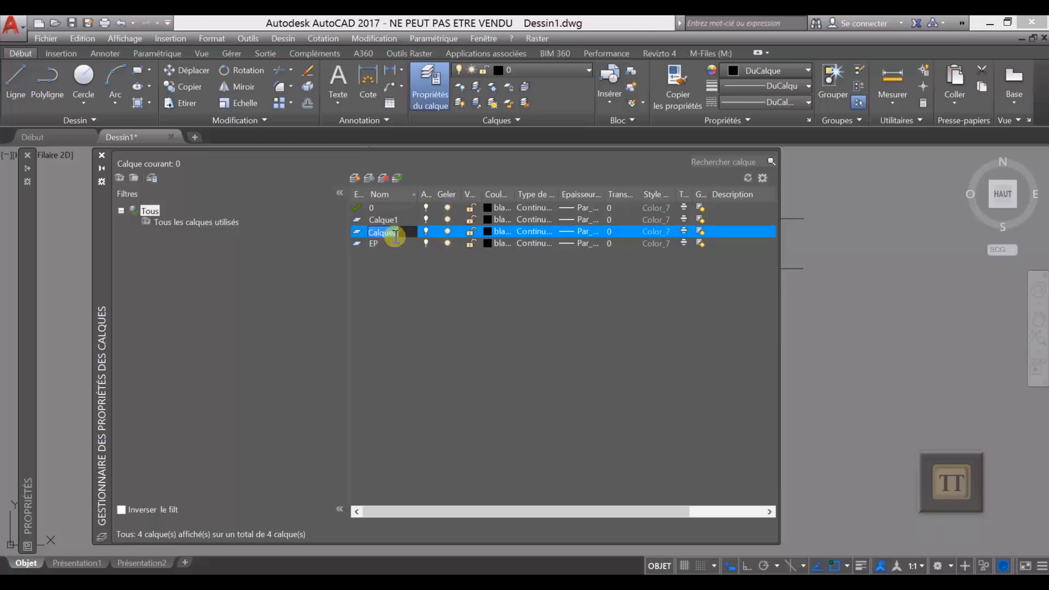
text(EV)
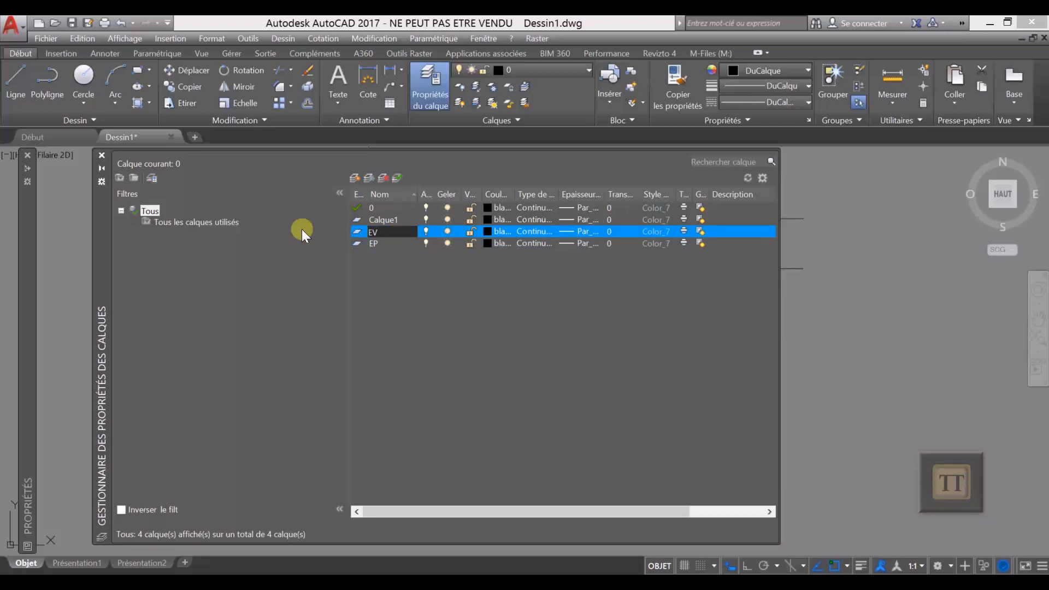
double_click(388, 220)
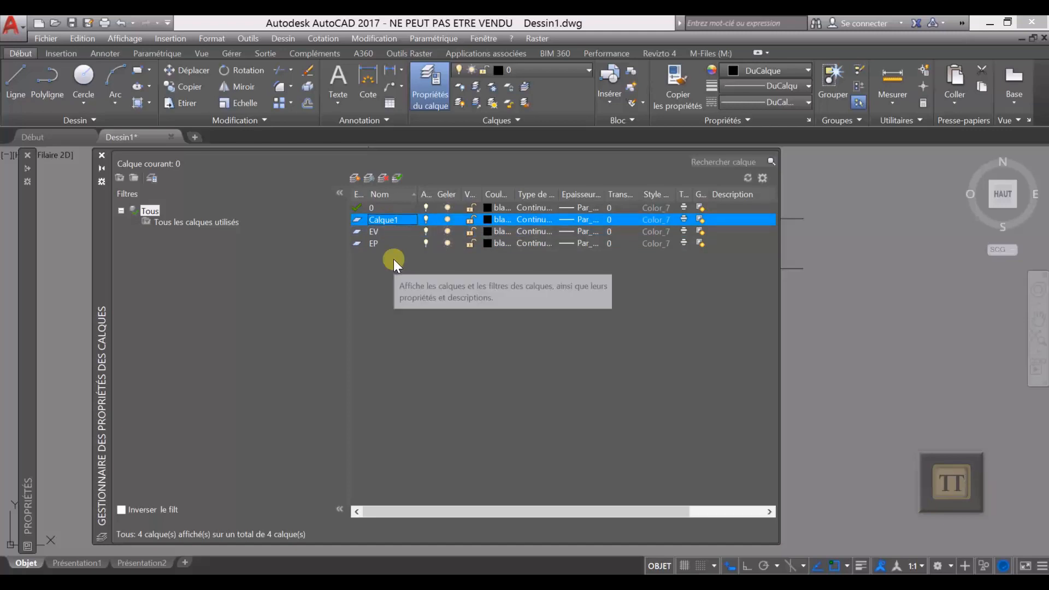
text(EU)
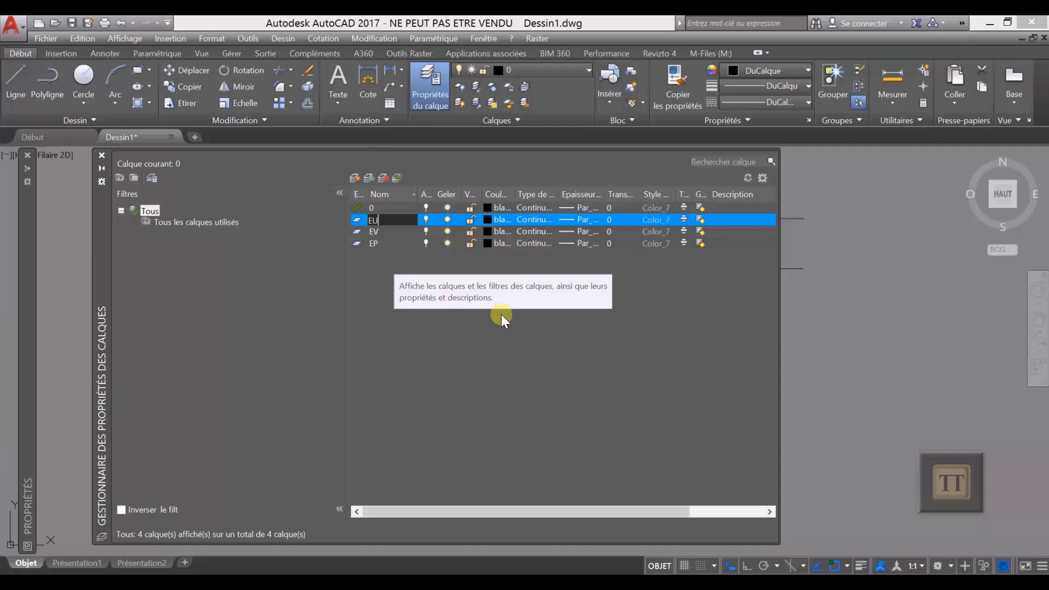
key(Return)
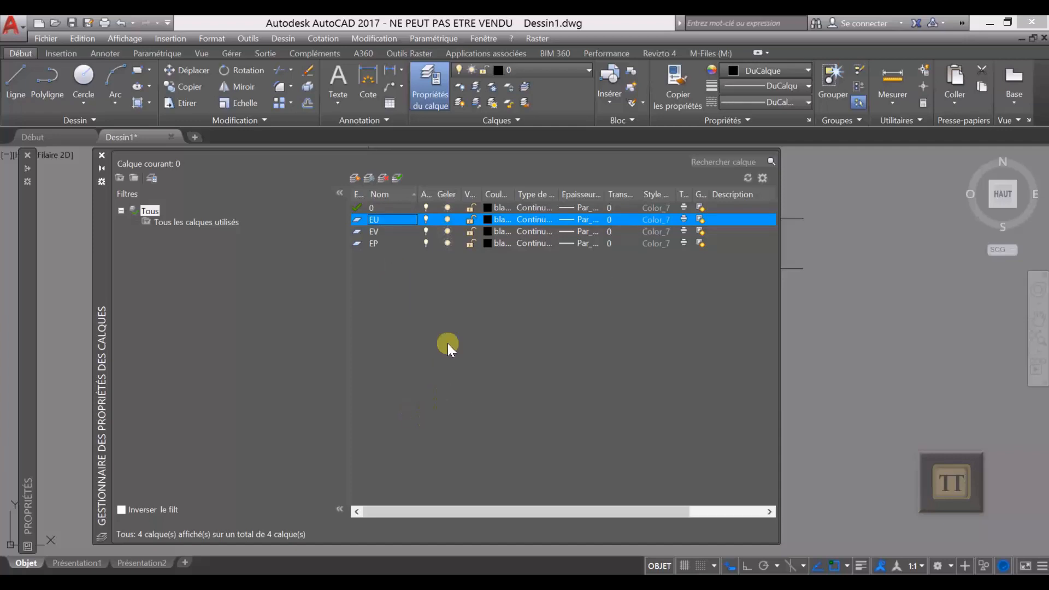
Set the EU layer's colour to blue (bleu) and the EV layer's colour to magenta
click(486, 218)
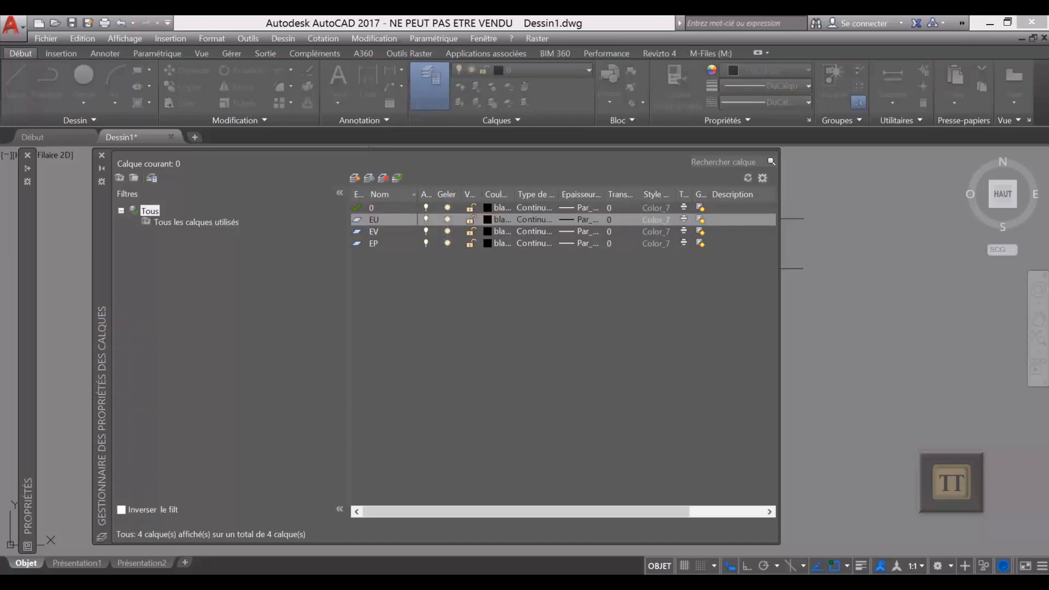
drag(395, 196, 73, 260)
click(108, 420)
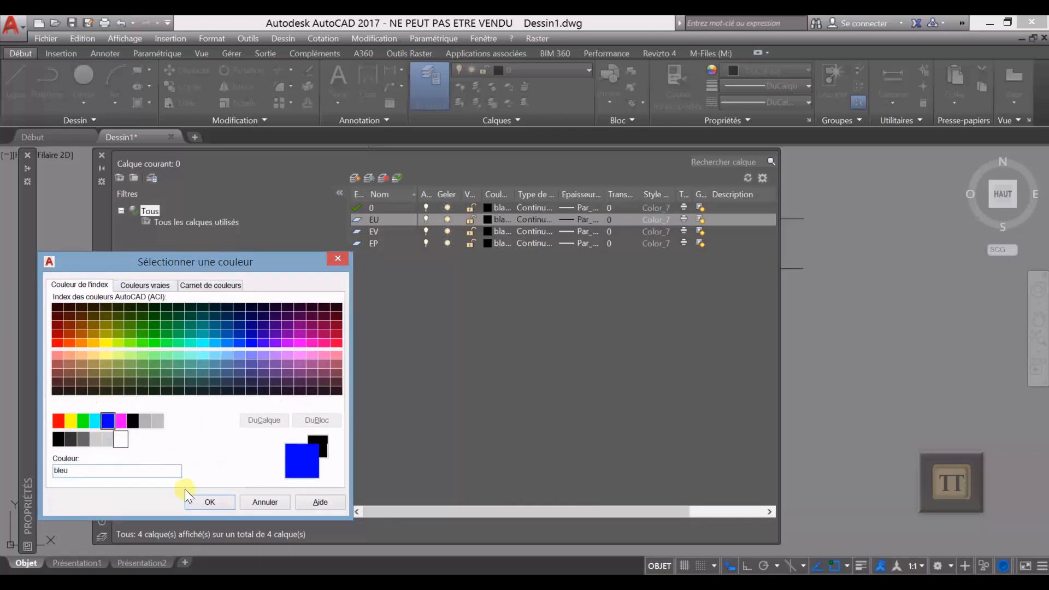
click(209, 502)
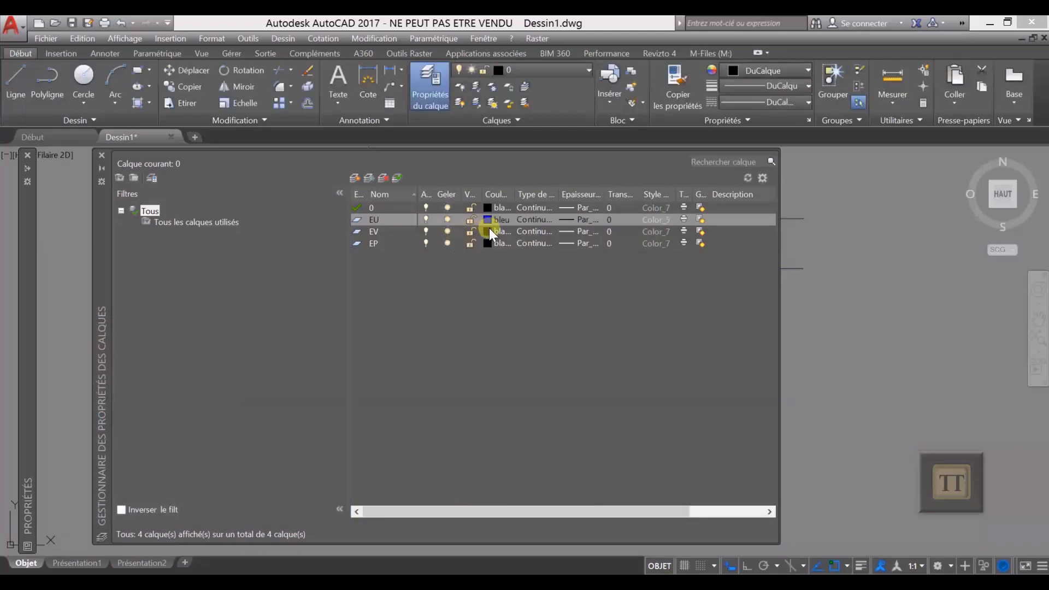
click(489, 228)
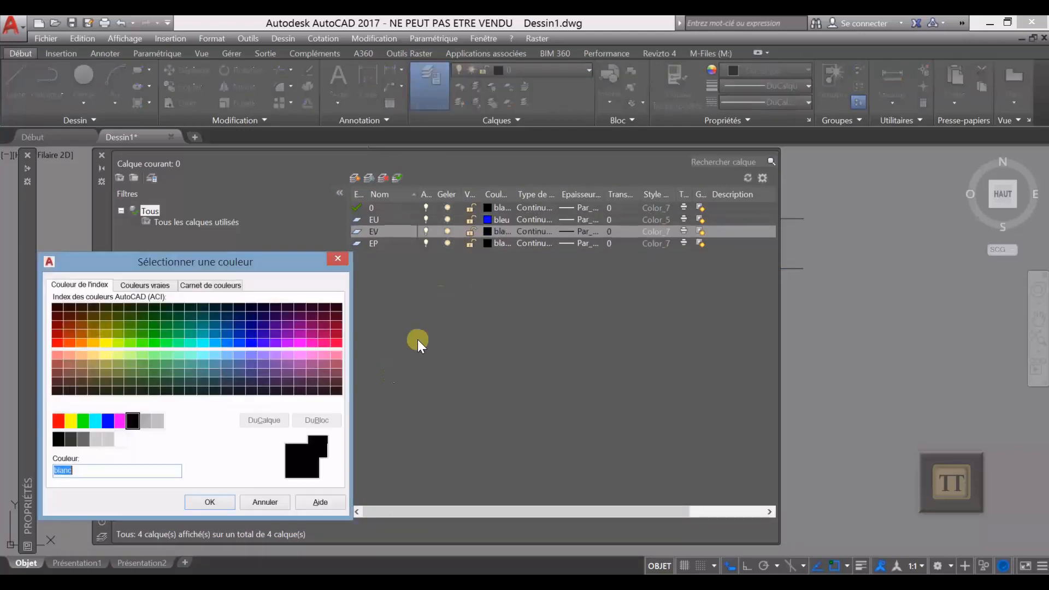
click(120, 420)
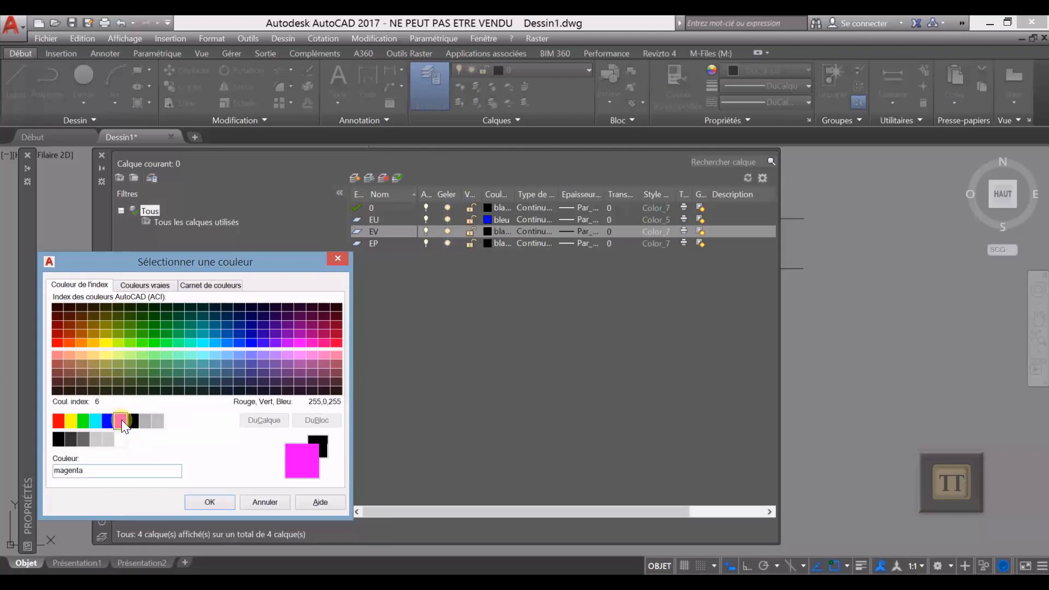
click(194, 502)
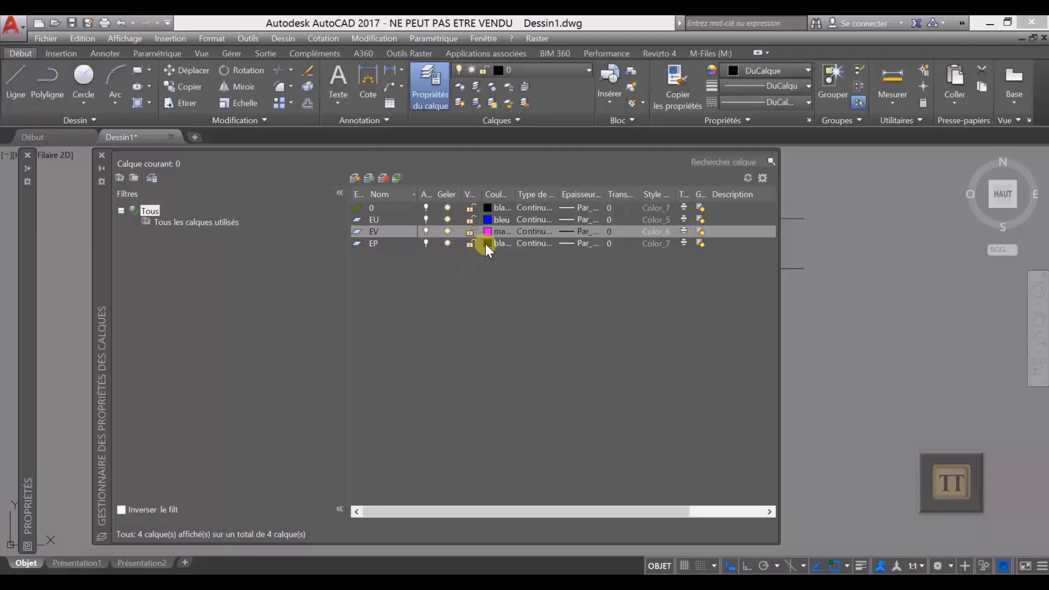
Set the EP layer's colour to the index colour cyan
click(487, 243)
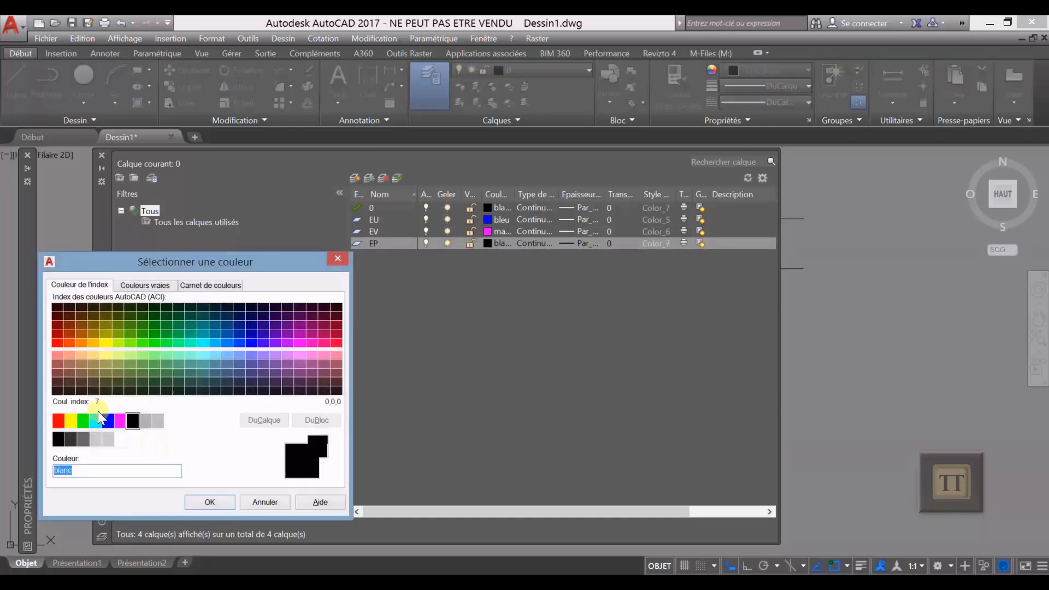
click(94, 421)
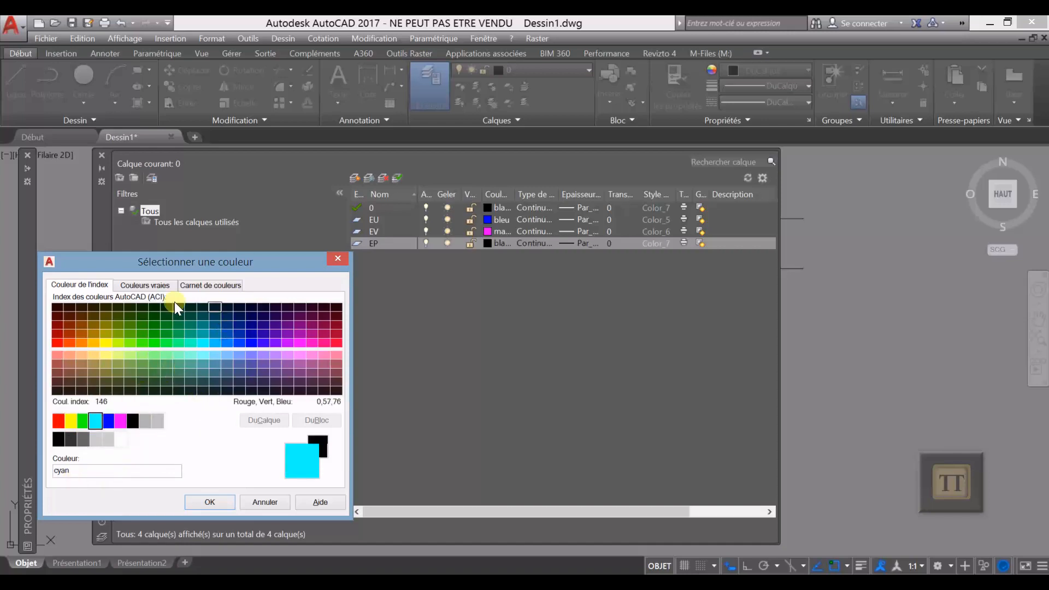
click(132, 285)
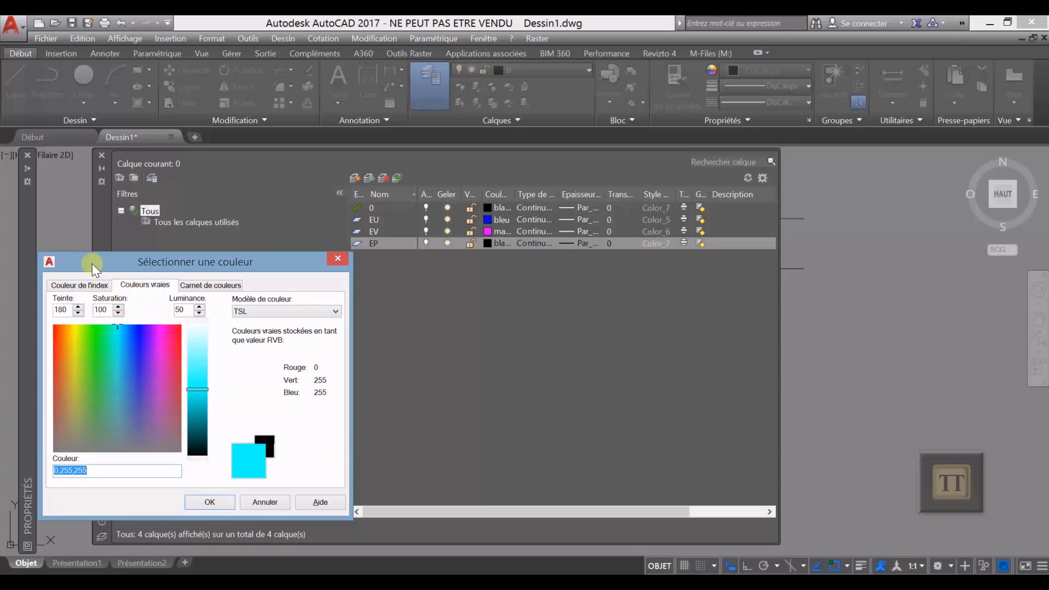
click(84, 284)
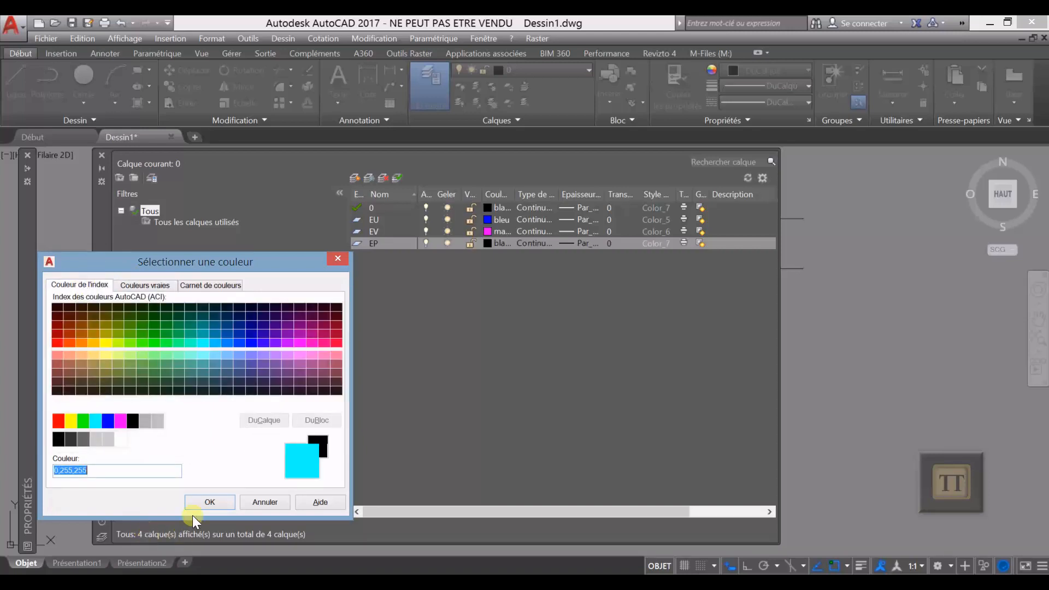
click(95, 420)
click(210, 500)
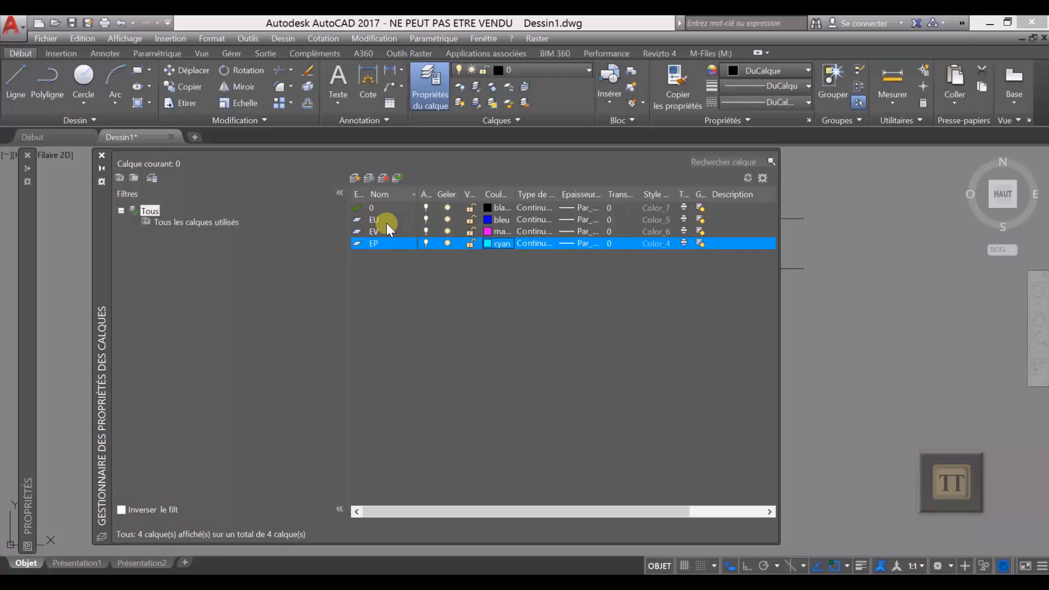
Start choosing the EU layer's linetype and open Mes styles de lignes.lin from the BIMindCO folder as the file to load linetypes from
click(523, 219)
click(523, 219)
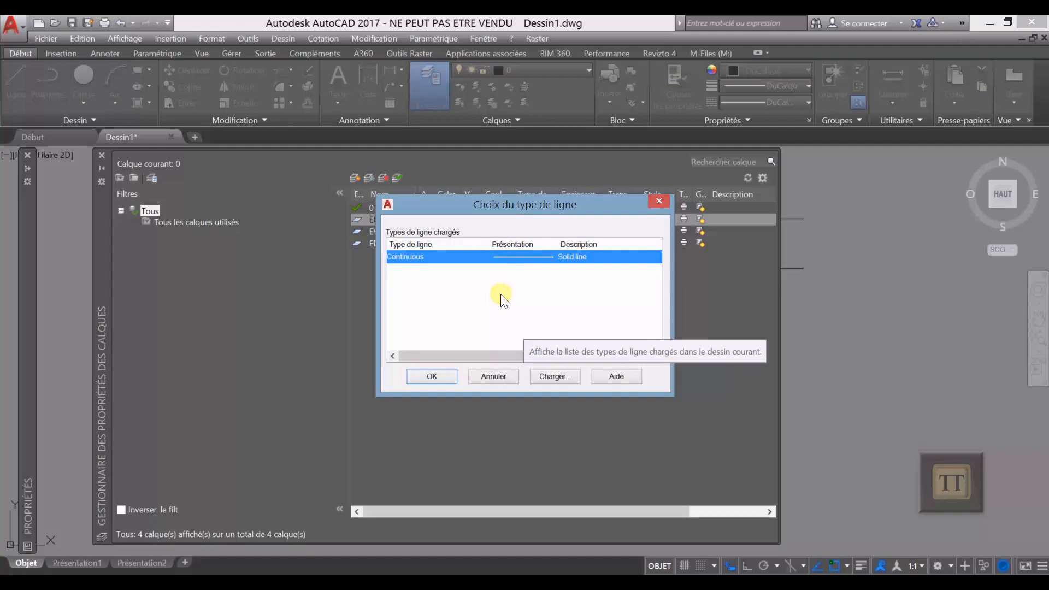
click(543, 373)
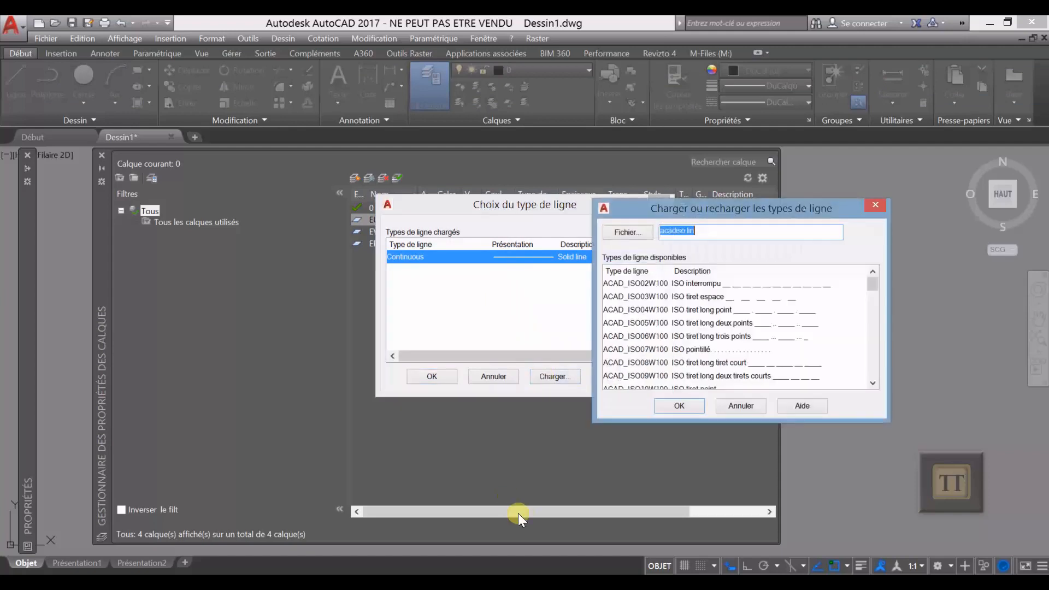
click(625, 232)
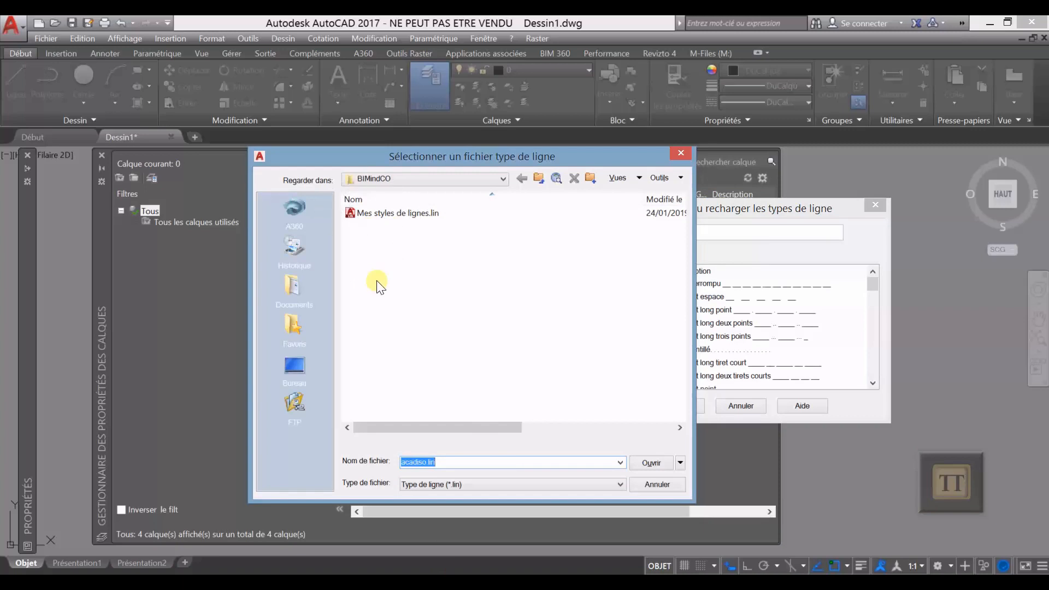
click(648, 463)
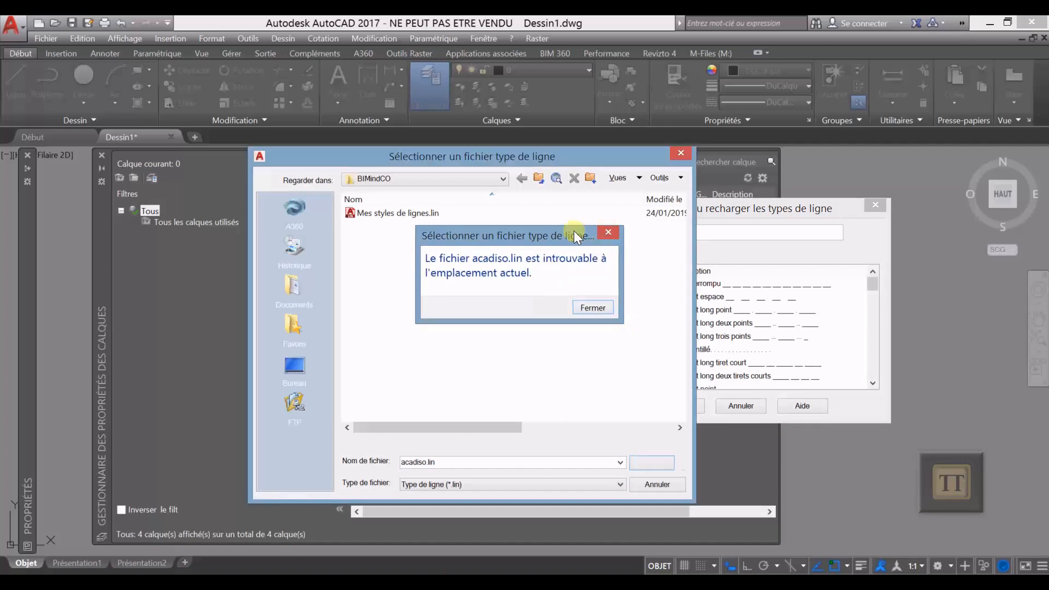
click(607, 232)
click(381, 212)
click(648, 463)
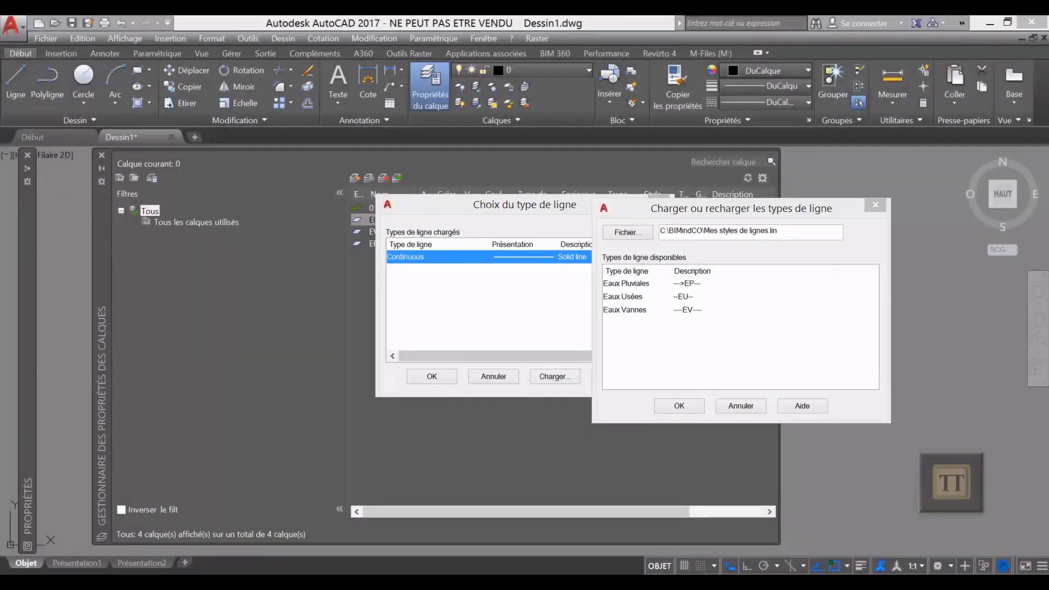
Open Mes styles de lignes.lin in Notepad beside the load dialog and compare its EU and EV description texts with the available linetypes
key(alt+Tab)
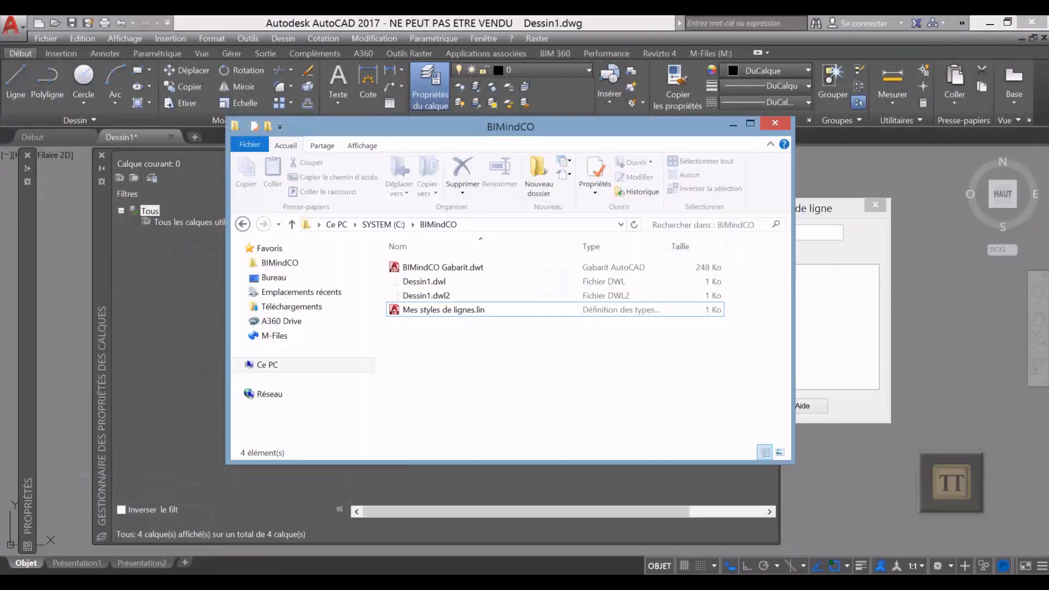
click(460, 313)
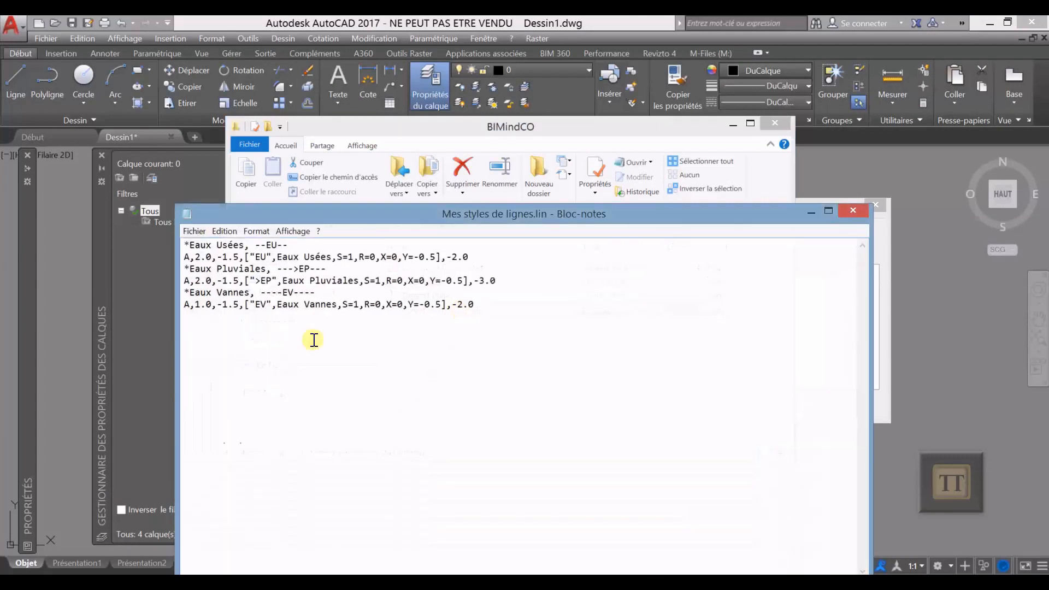
drag(533, 214, 422, 147)
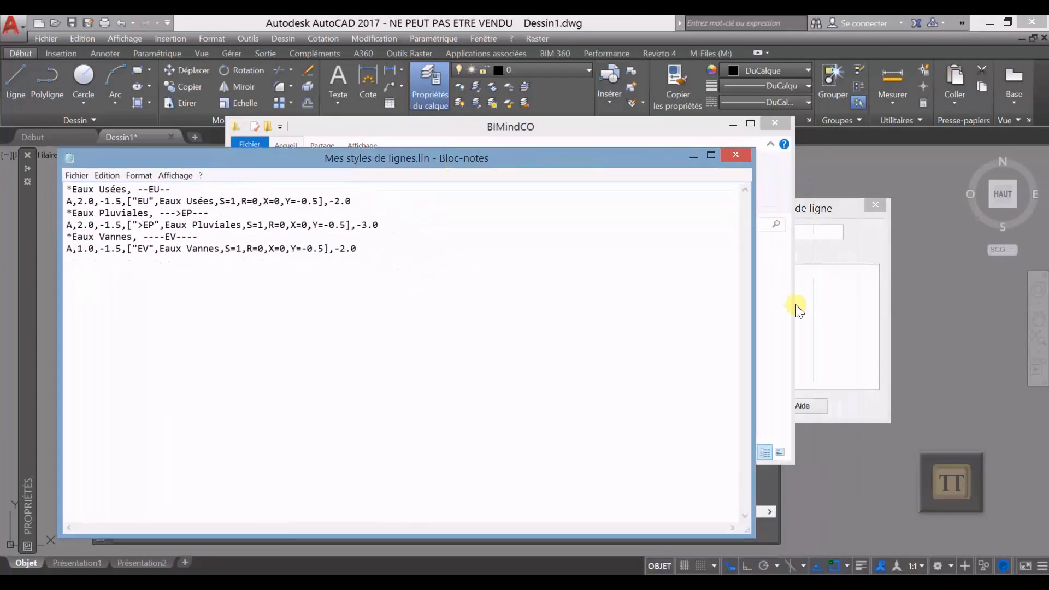
click(858, 248)
key(alt+Tab)
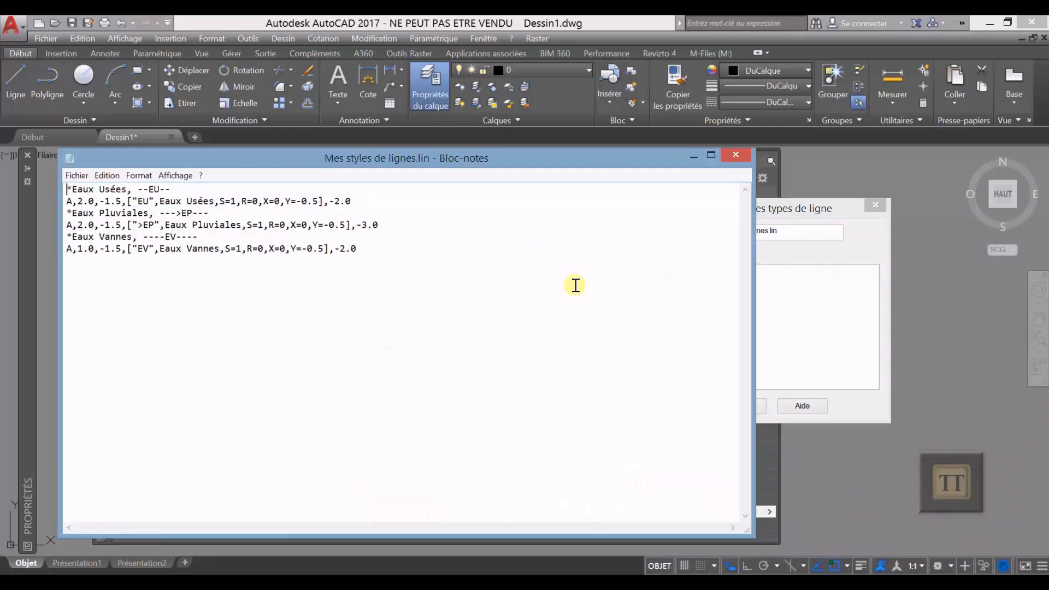
drag(361, 159, 382, 113)
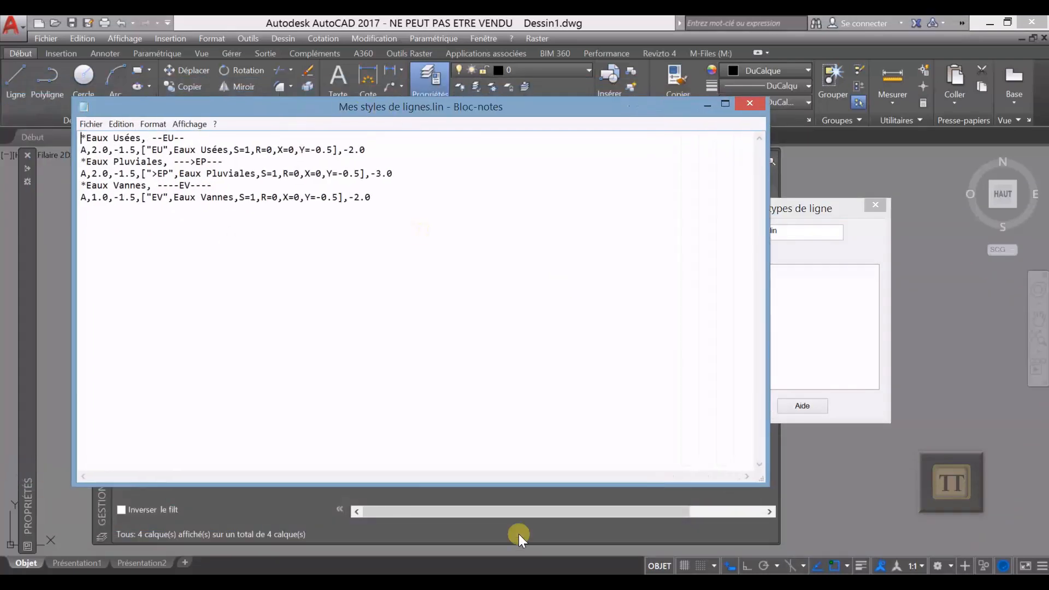
drag(541, 484, 480, 254)
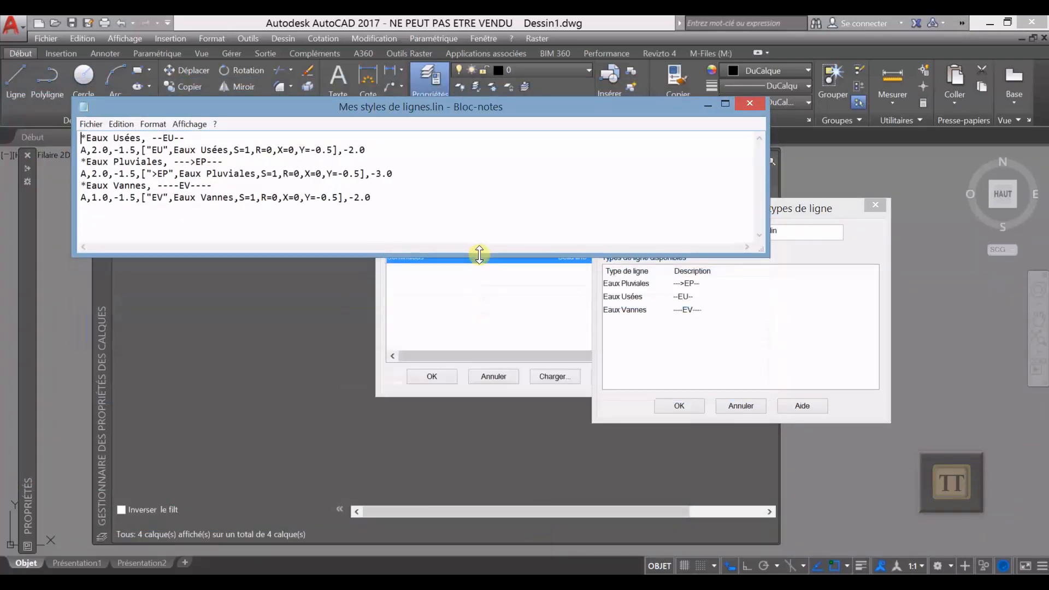
drag(187, 138, 152, 139)
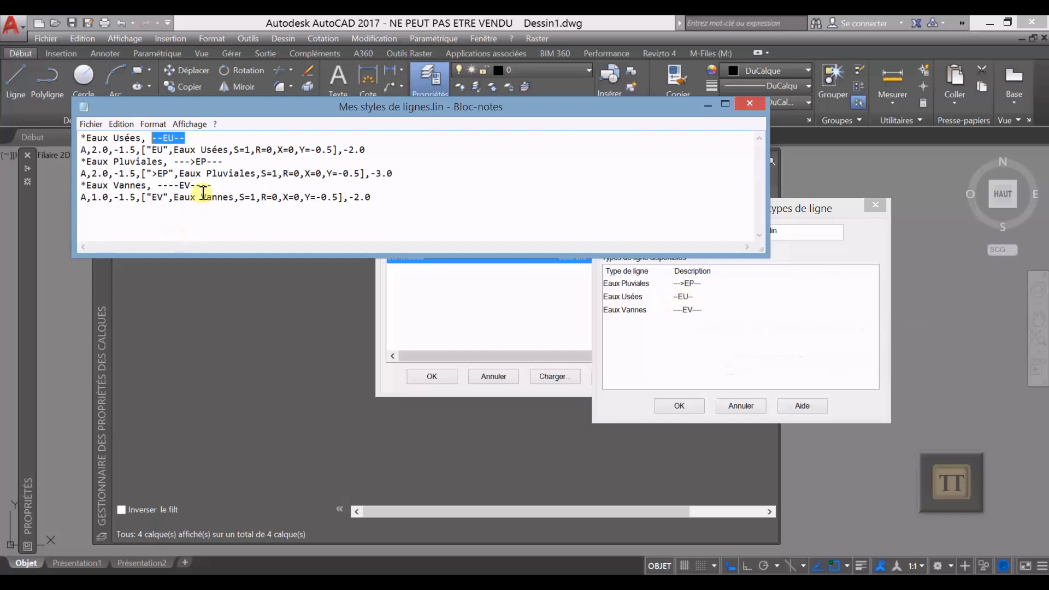
drag(212, 186, 157, 185)
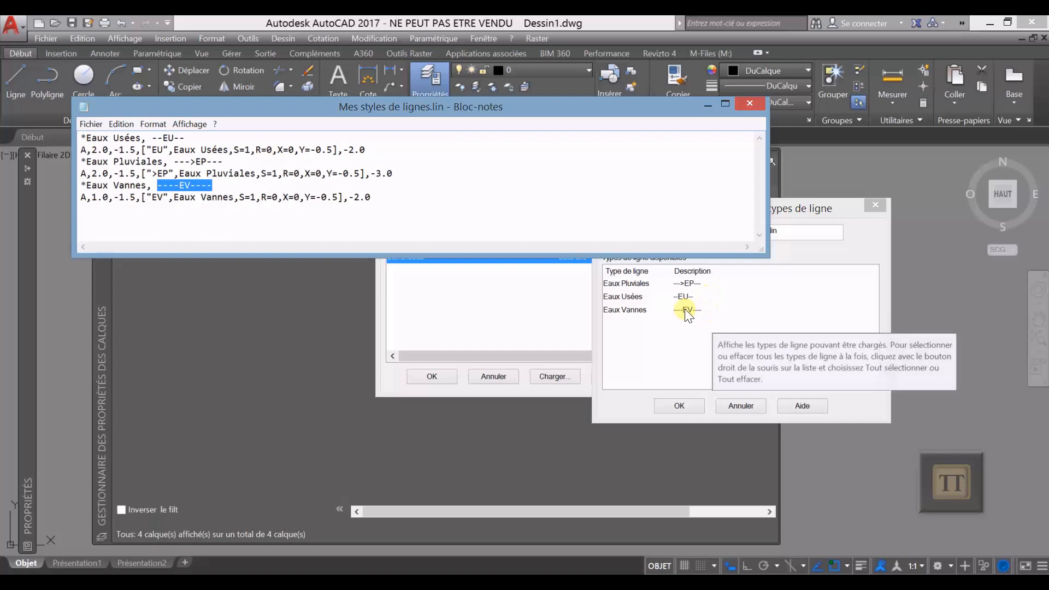
Load the Eaux Pluviales, Eaux Usées and Eaux Vannes linetypes from Mes styles de lignes.lin after checking the EP description text in Notepad
drag(230, 162, 178, 164)
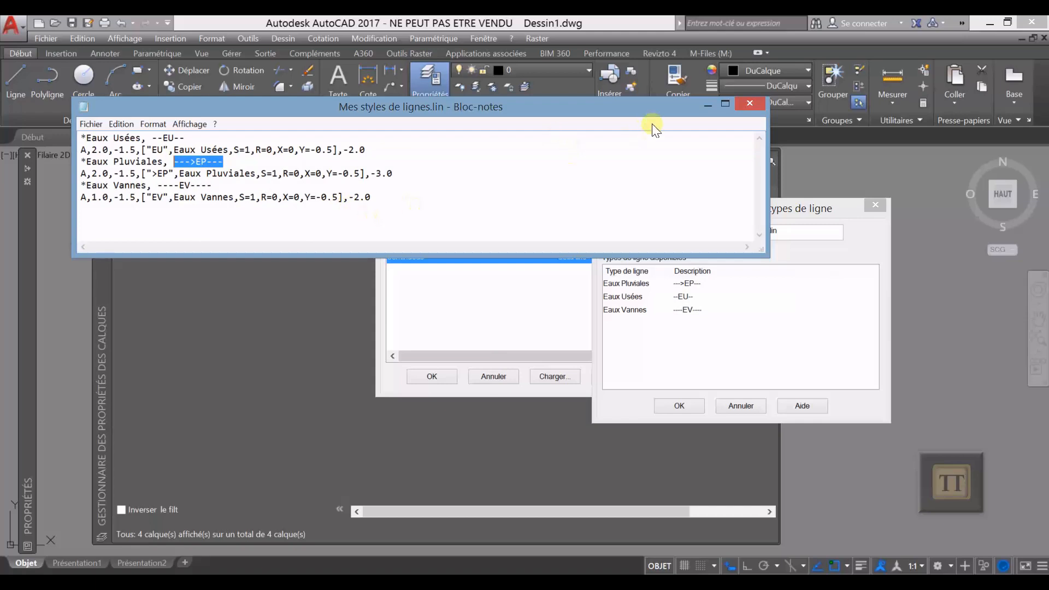
click(706, 108)
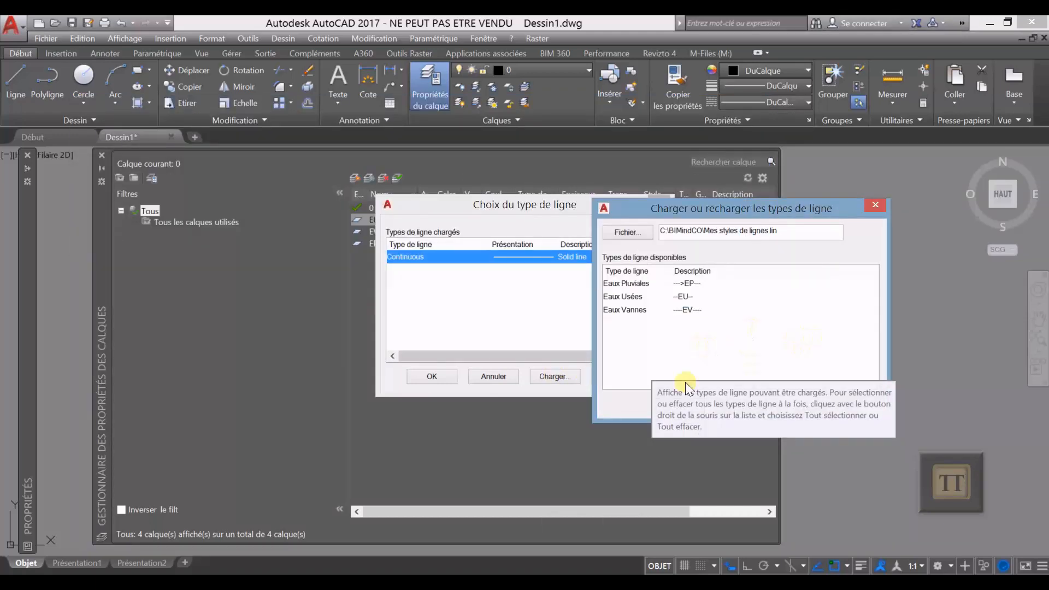
click(634, 284)
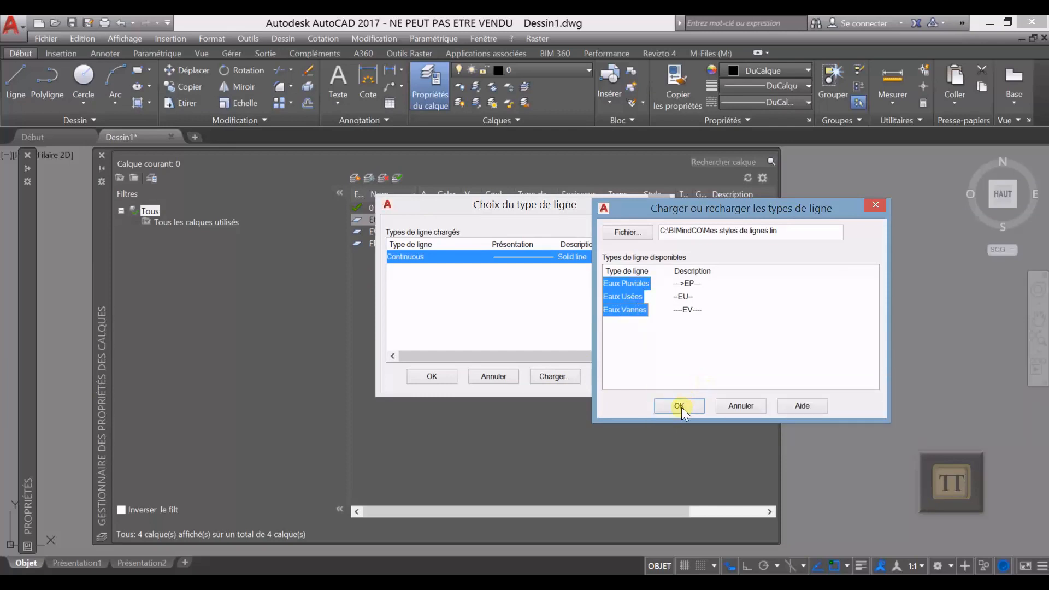
click(678, 406)
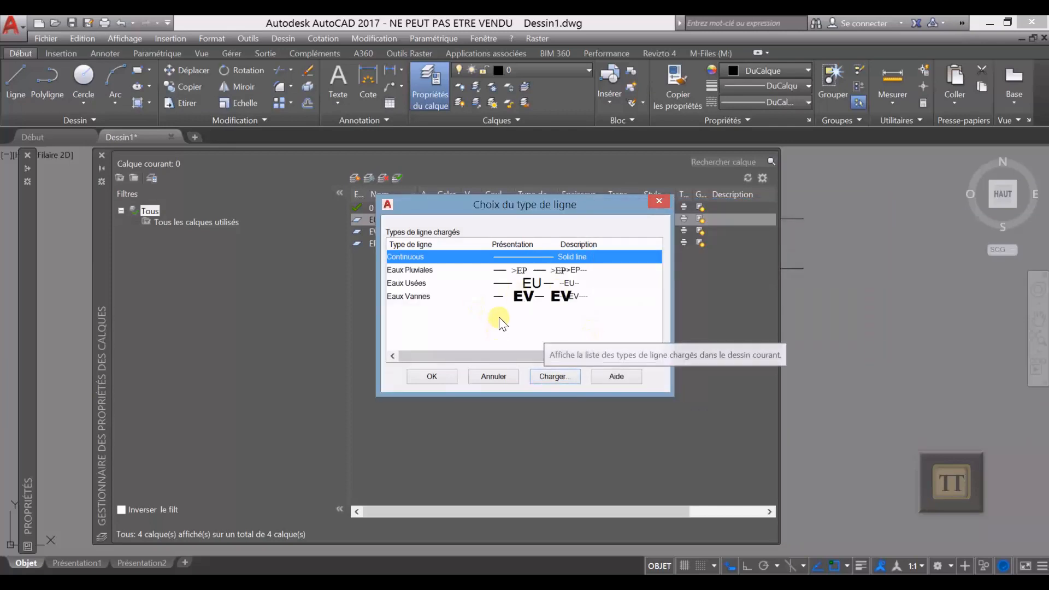
Assign the loaded Eaux Usées linetype to the EU layer
drag(496, 200, 490, 285)
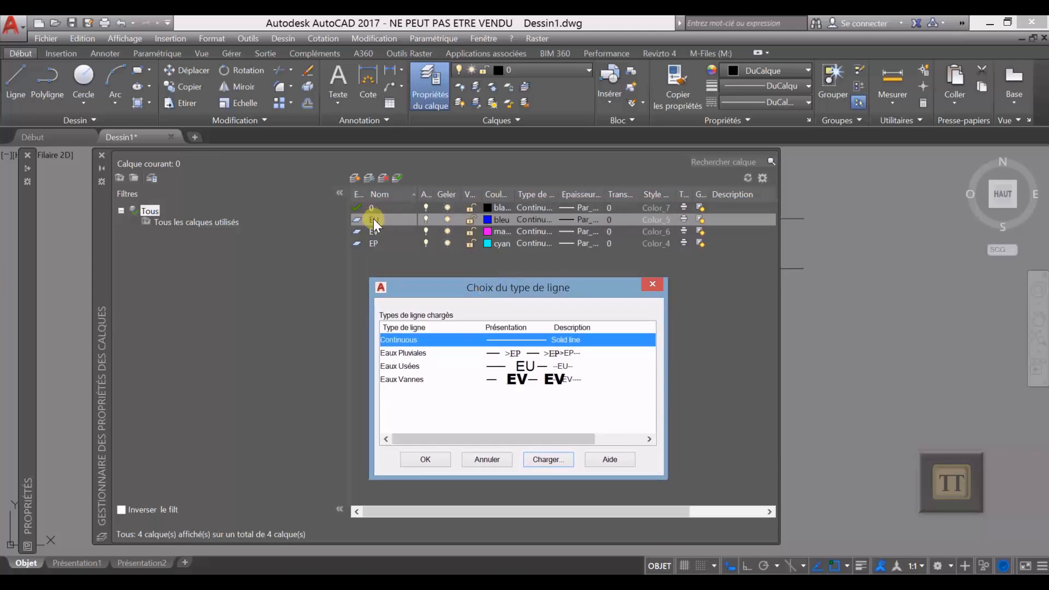
click(405, 365)
click(426, 458)
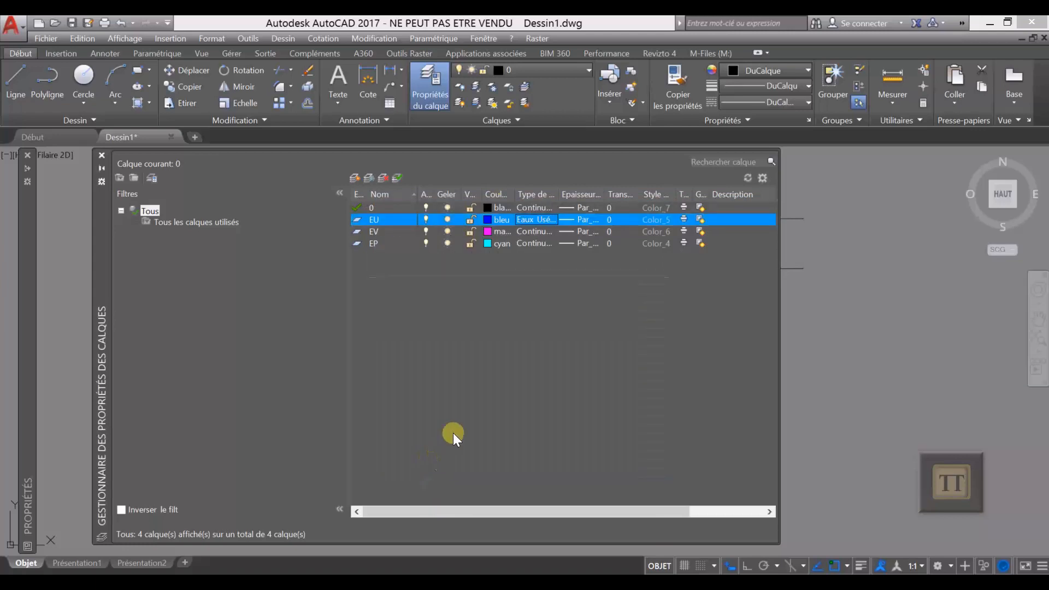
Assign the Eaux Vannes linetype to the EV layer and Eaux Pluviales to the EP layer, and close the layer properties manager
click(543, 232)
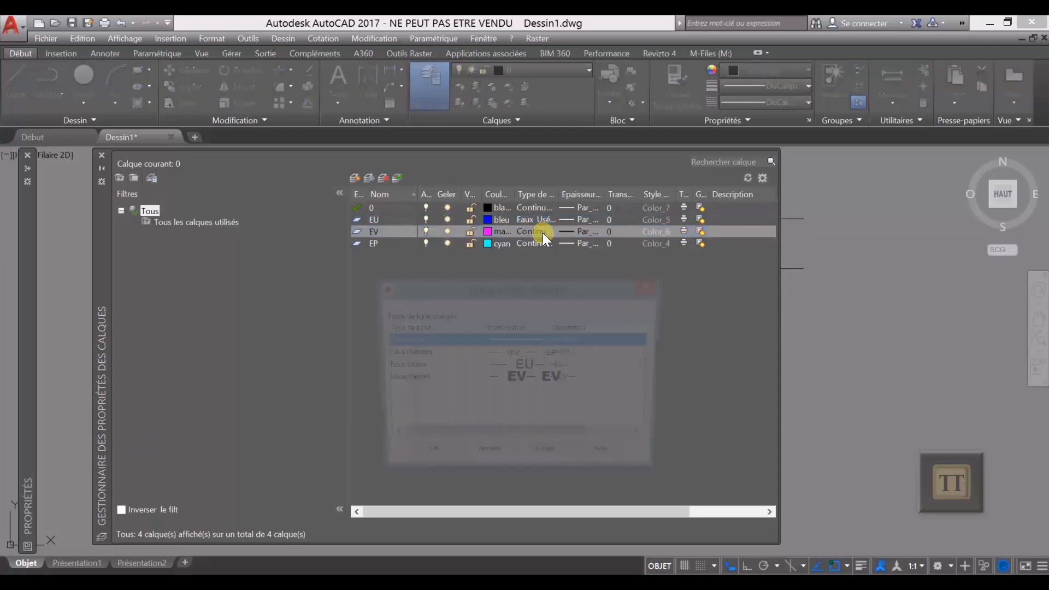
click(420, 380)
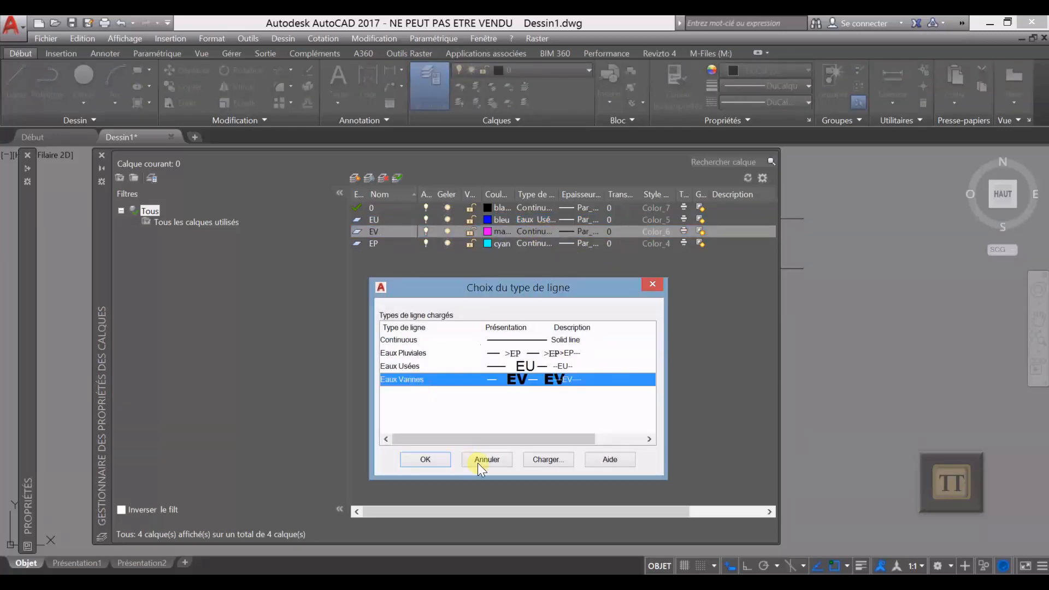
click(437, 458)
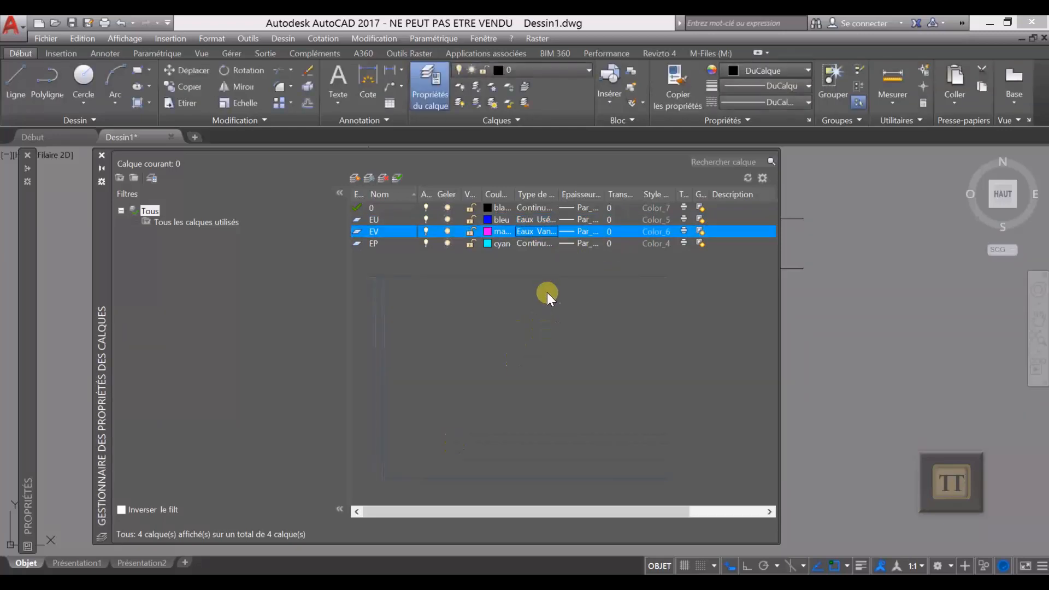
click(532, 243)
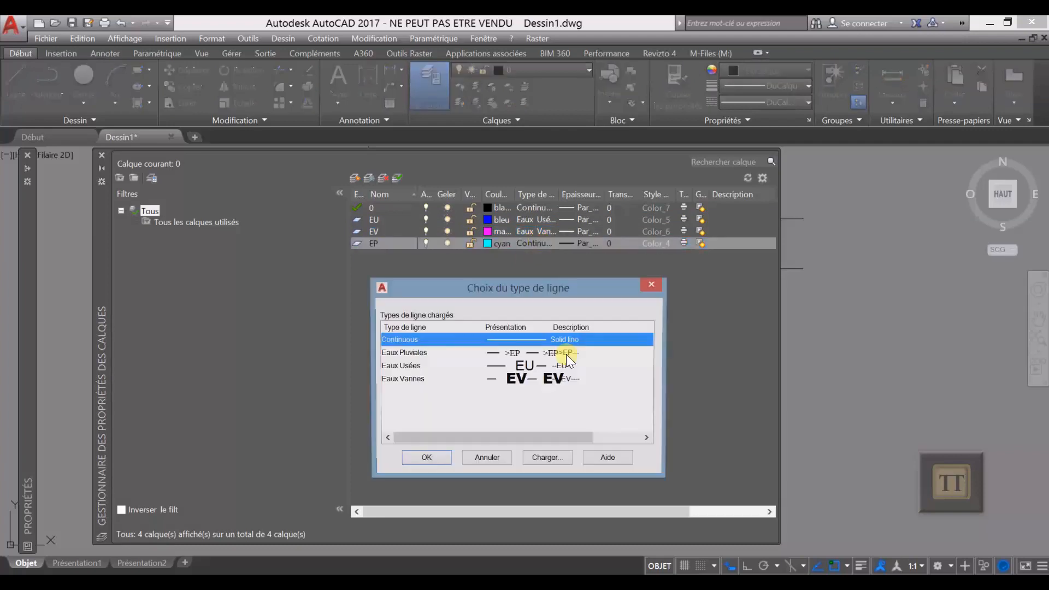
click(415, 355)
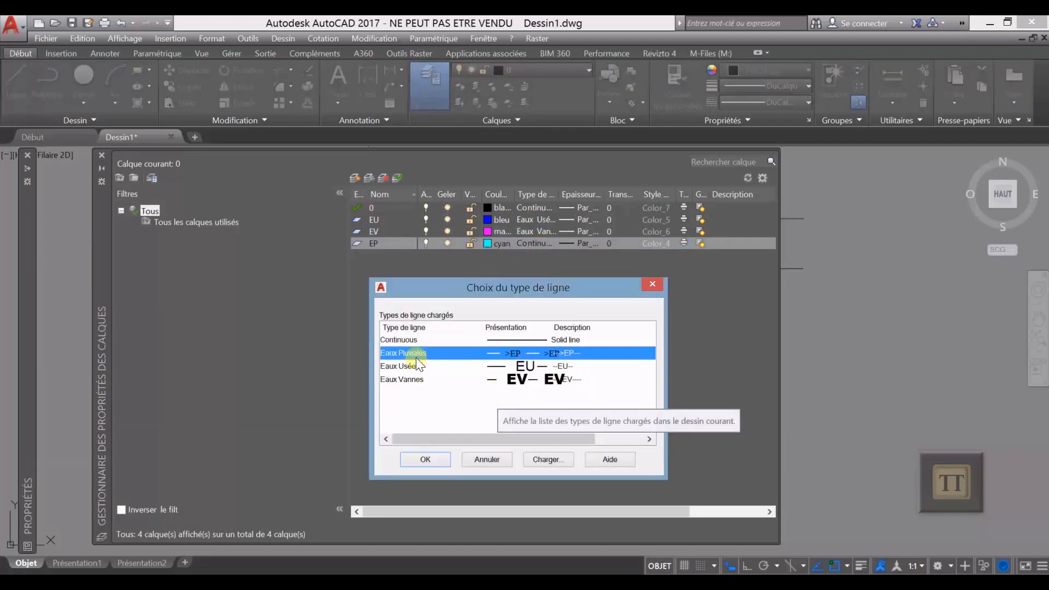
click(441, 454)
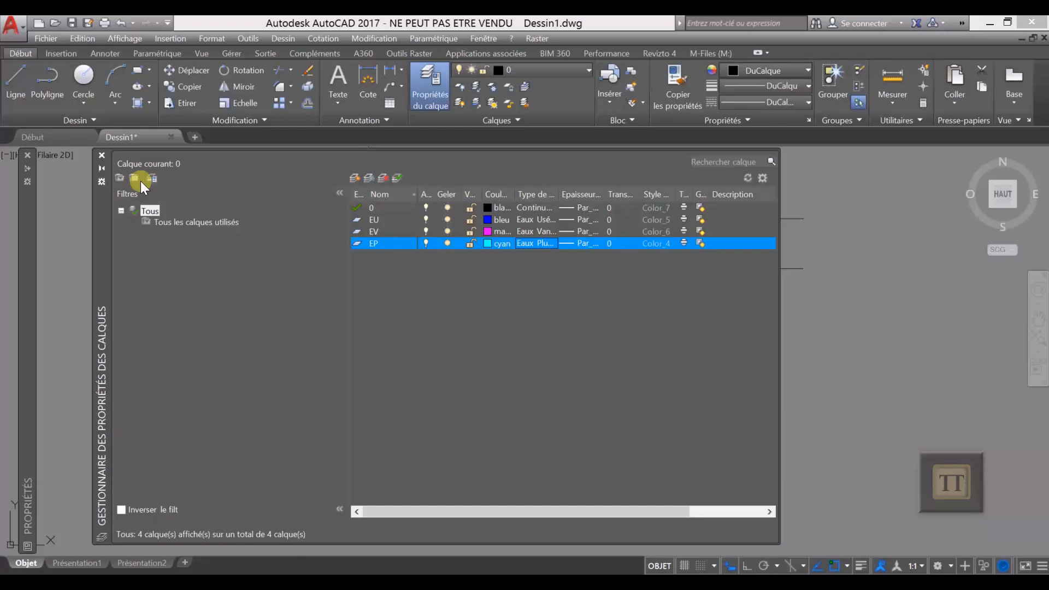
click(102, 155)
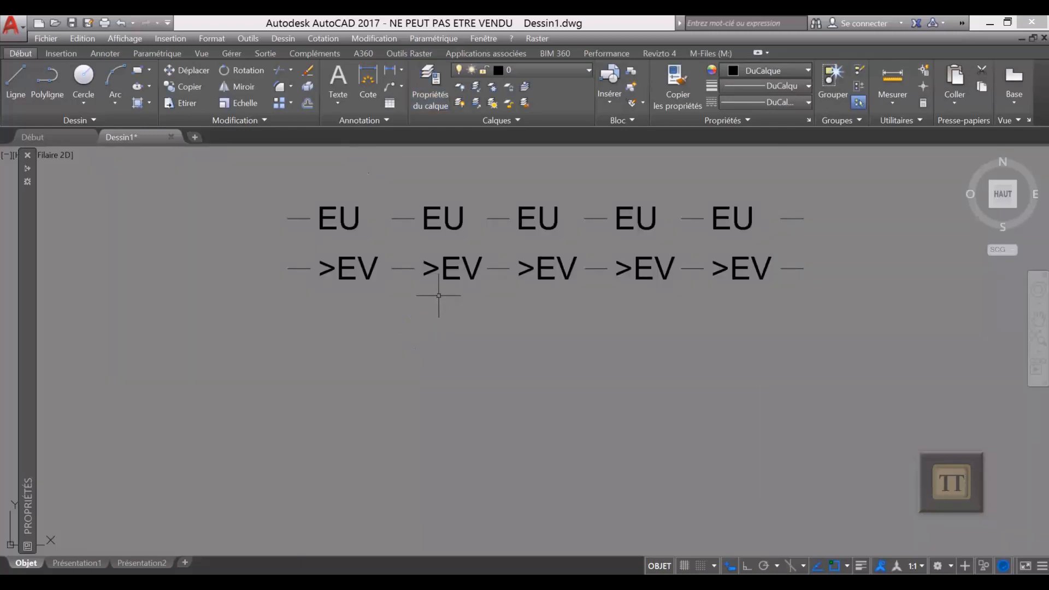
Draw a three-segment polyline on the EP layer from the origin, running horizontally, straight up and diagonally up to the right
scroll(440, 299, down, 2)
middle_drag(446, 304, 444, 303)
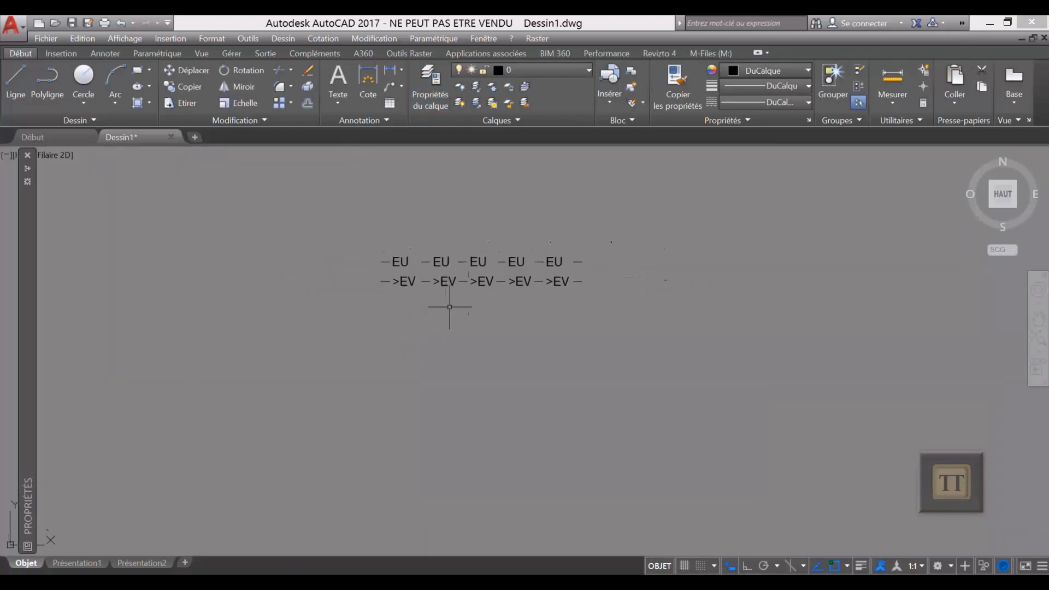
click(552, 70)
click(539, 103)
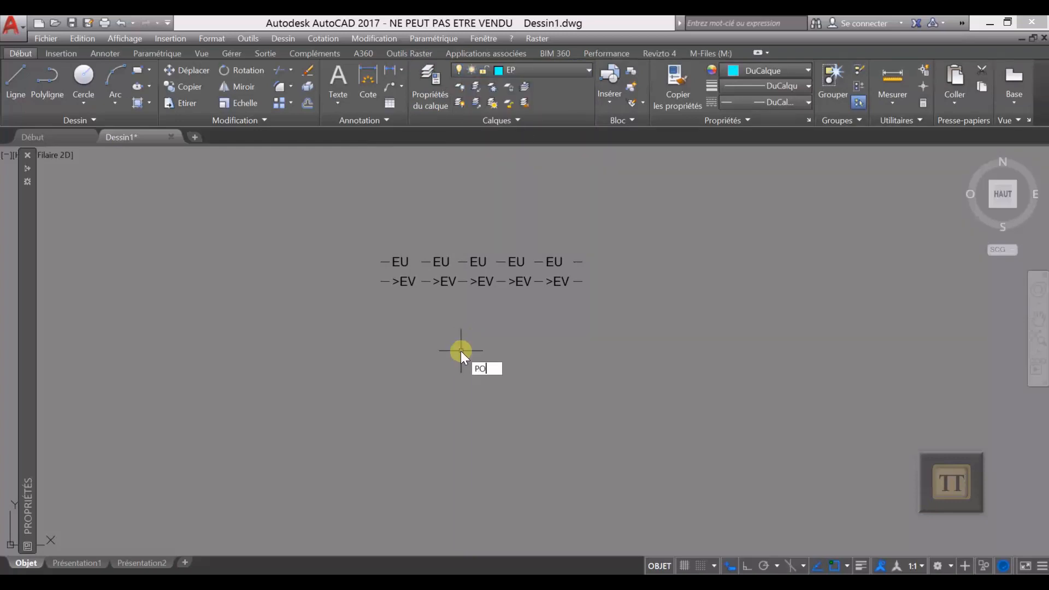
text(L)
key(Return)
key(Return)
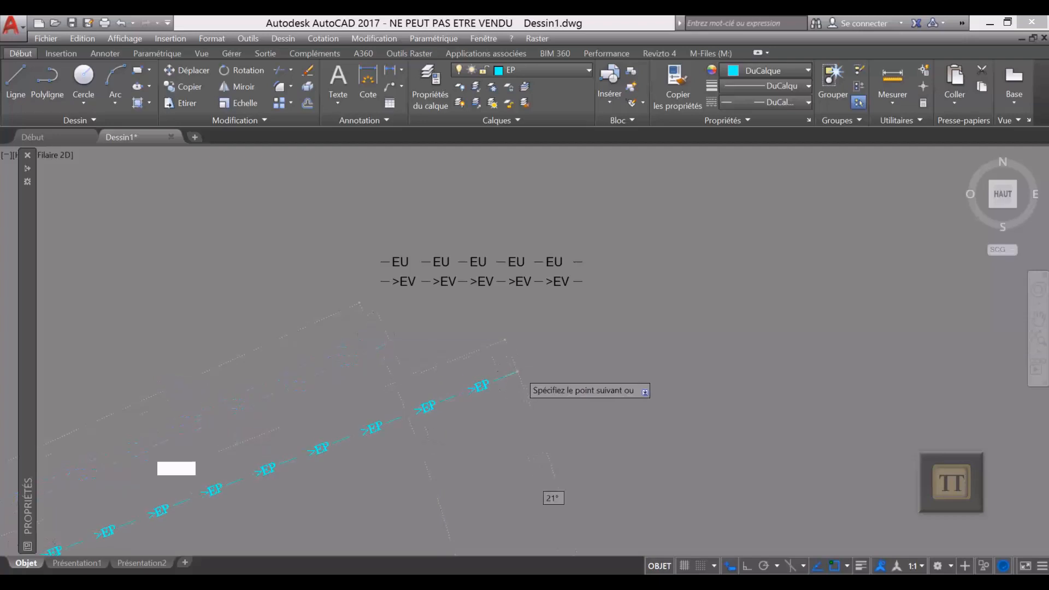
scroll(563, 295, down, 3)
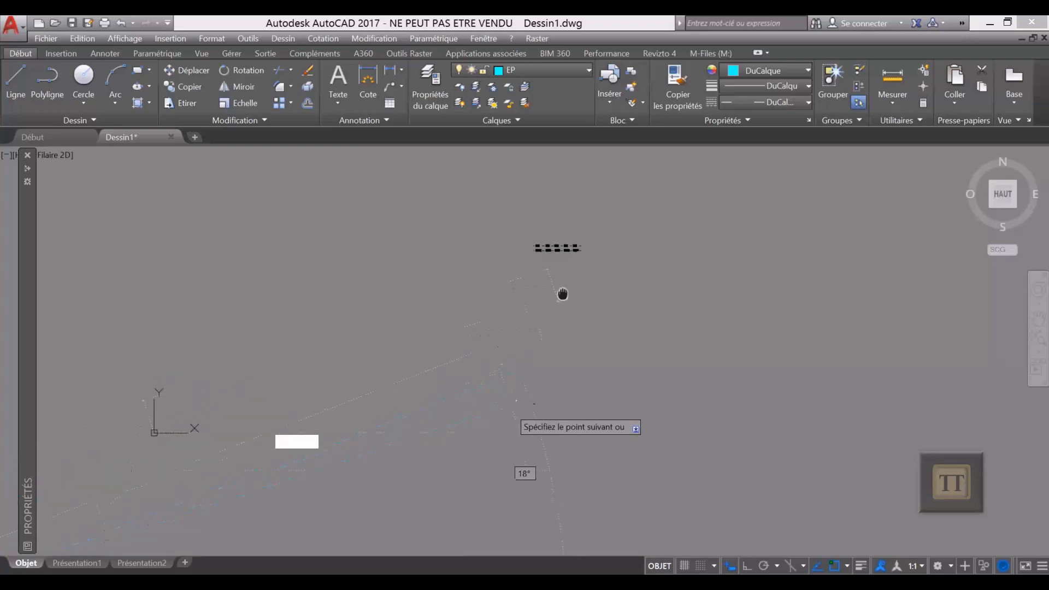
click(563, 414)
click(565, 285)
click(762, 177)
key(Return)
Make EU the current layer and draw a stepped three-segment polyline below the EP line: horizontal, straight down and horizontal again
scroll(557, 279, up, 2)
scroll(649, 276, up, 4)
scroll(608, 281, down, 6)
scroll(519, 328, up, 6)
scroll(518, 311, up, 5)
middle_drag(399, 300, 601, 300)
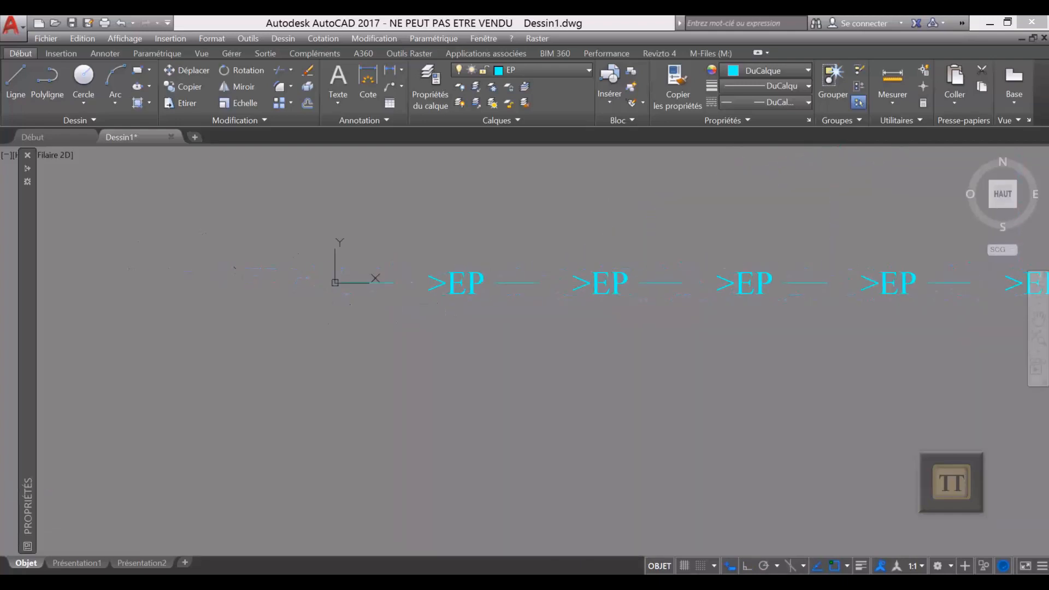
click(560, 67)
click(536, 120)
text(pl)
key(Return)
scroll(484, 400, down, 4)
click(502, 397)
middle_drag(822, 394, 683, 325)
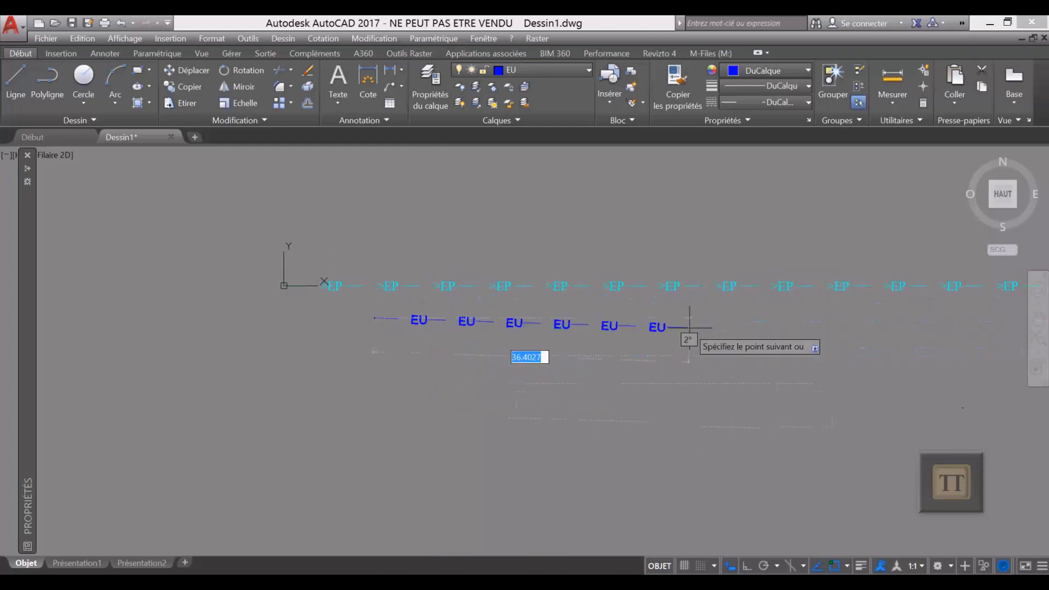
click(701, 317)
click(695, 480)
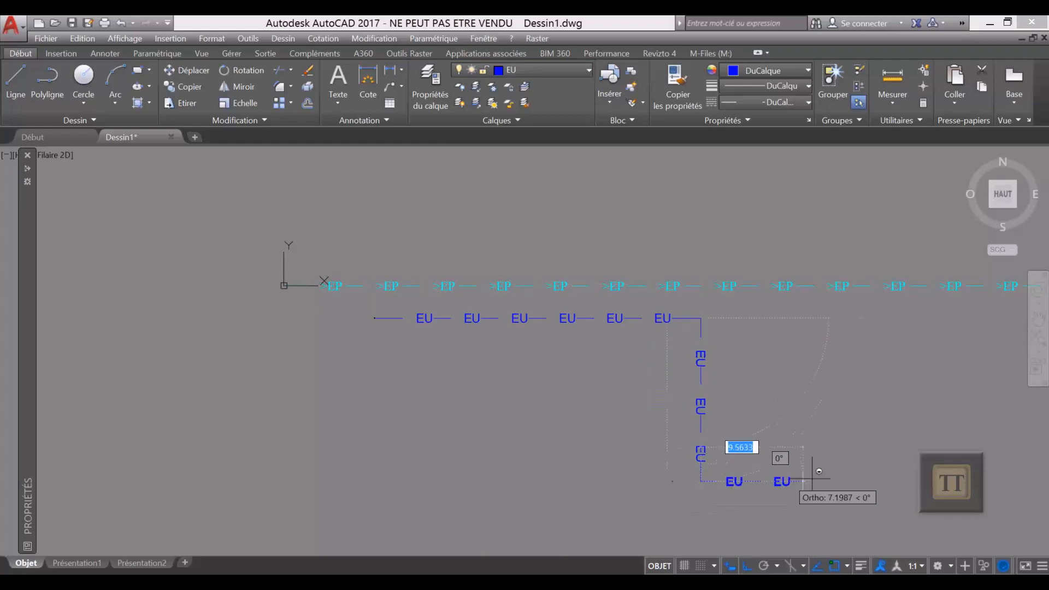
click(905, 480)
key(Return)
Make EV the current layer and draw an L-shaped polyline beneath the EU line's start, going straight down and horizontally right
click(556, 64)
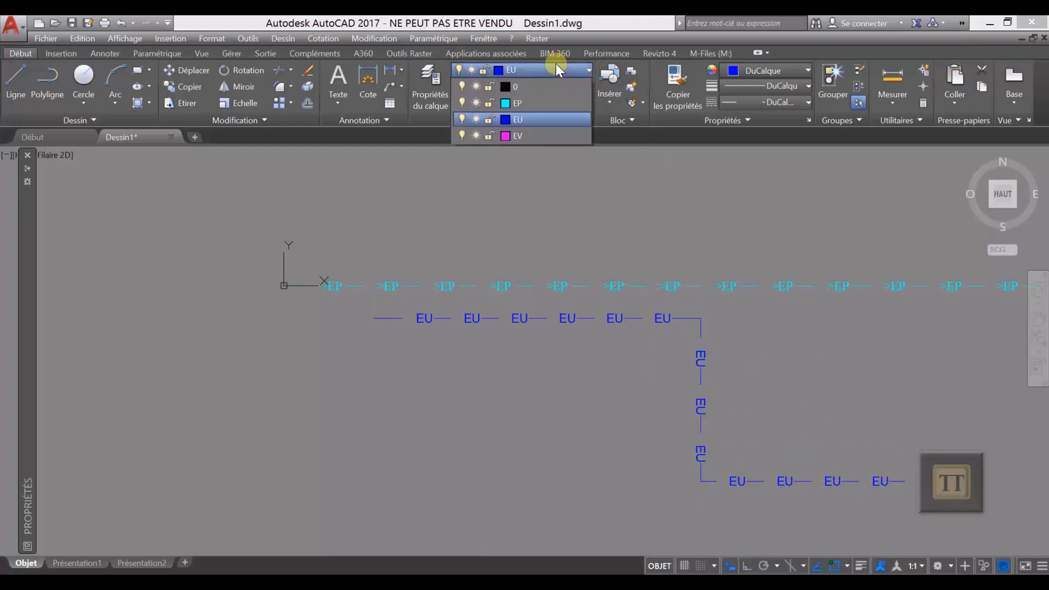
click(535, 131)
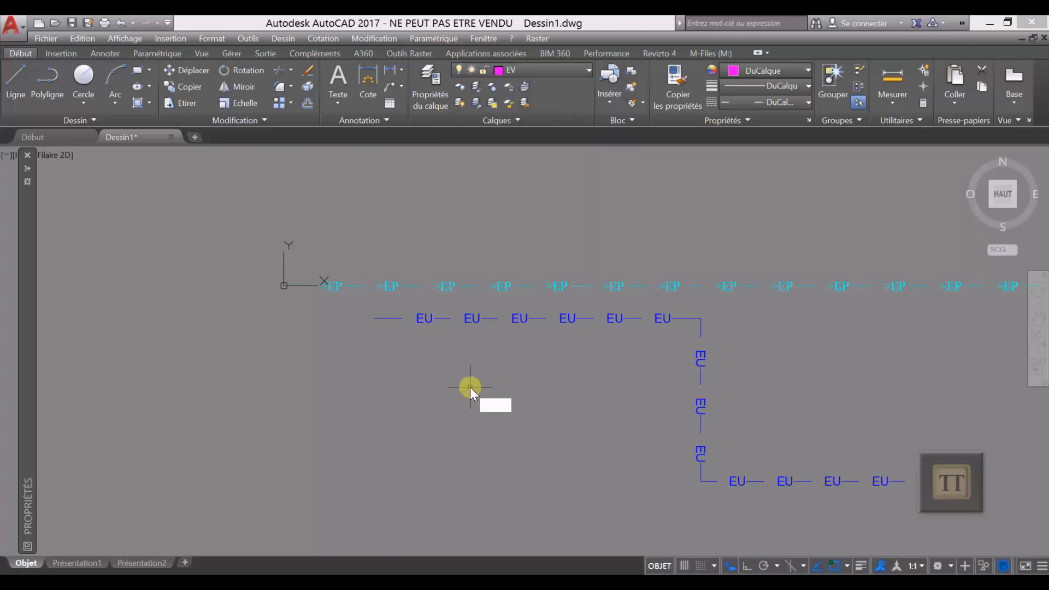
key(Return)
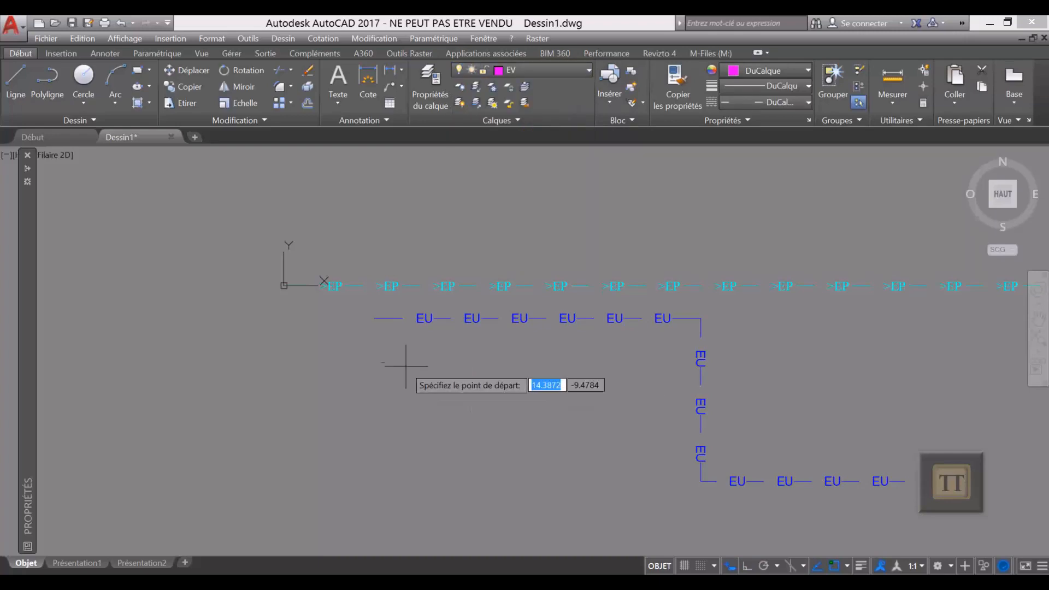
click(383, 339)
scroll(385, 333, down, 4)
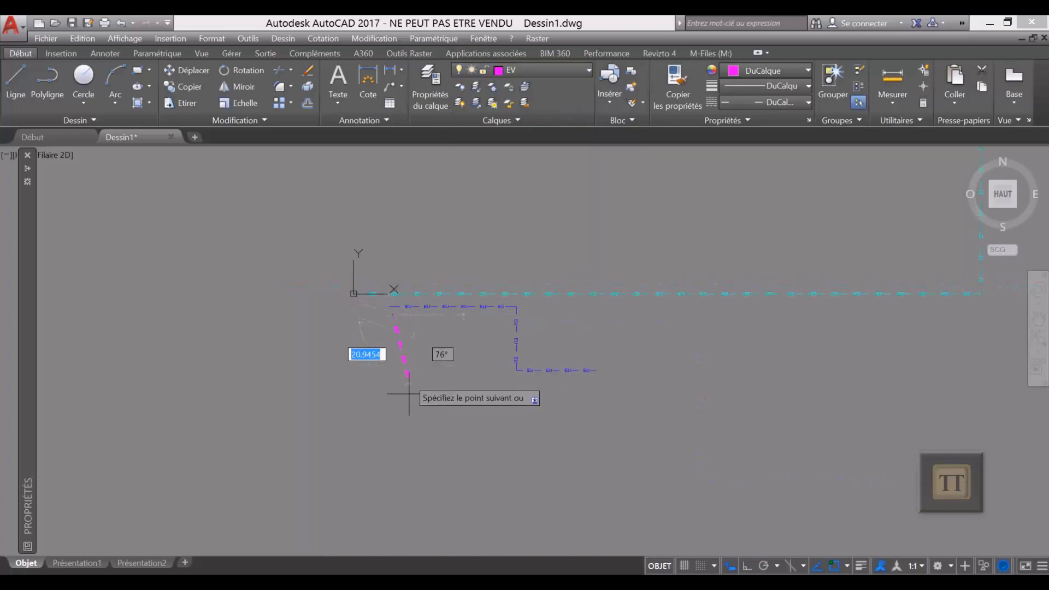
click(393, 421)
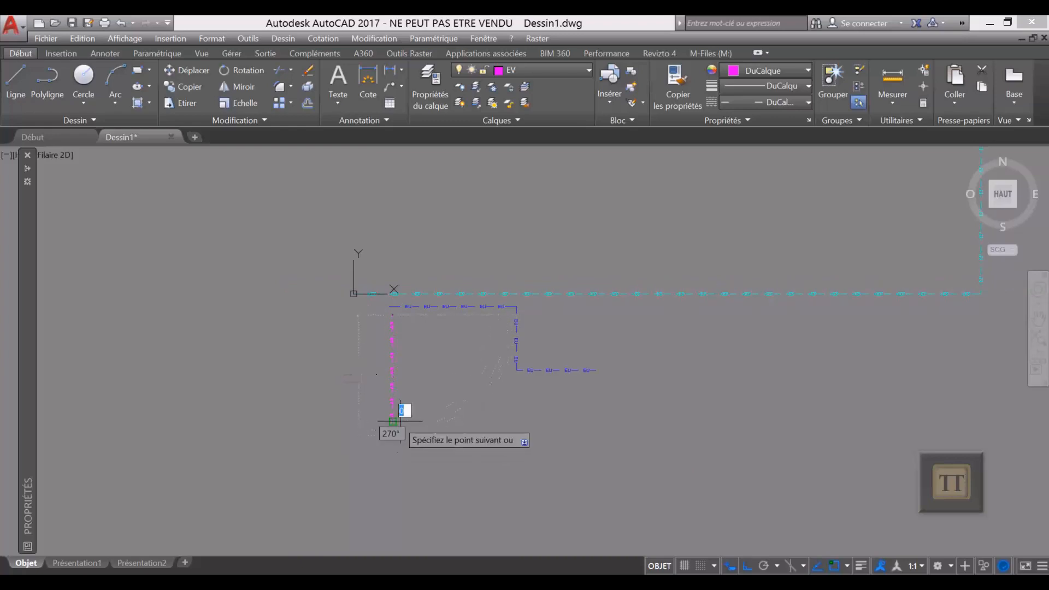
click(601, 421)
key(Return)
Select the EP, EU and EV polylines together to examine that each is one object, and clear the selection
scroll(585, 421, up, 4)
scroll(402, 461, down, 2)
click(449, 361)
click(538, 215)
click(483, 274)
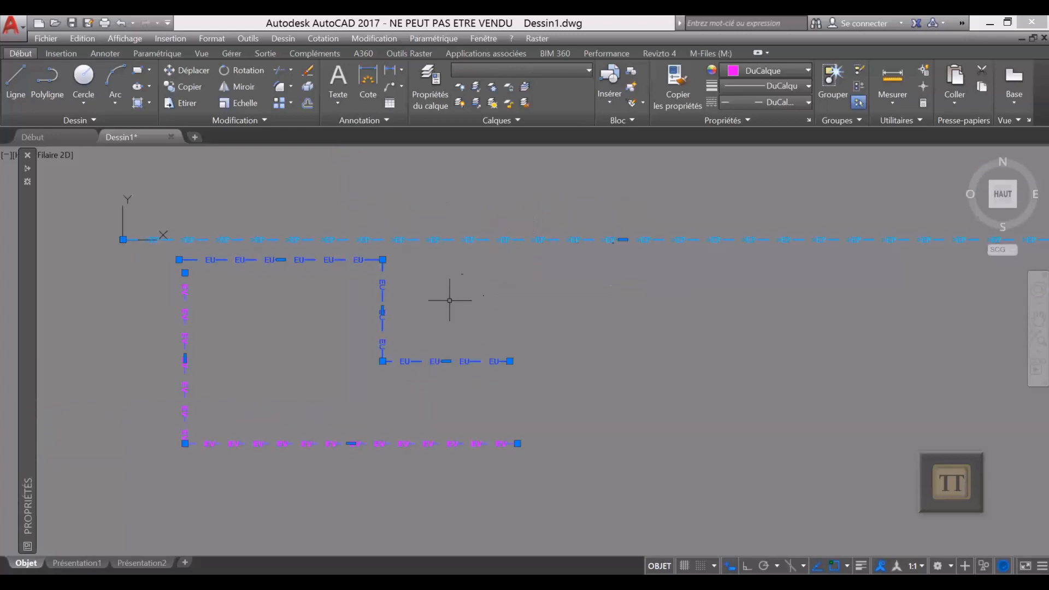
scroll(449, 301, down, 4)
middle_drag(602, 205, 381, 460)
key(Escape)
Delete both black sample rows, EU and >EV, built from separate dashes and texts
scroll(522, 319, up, 6)
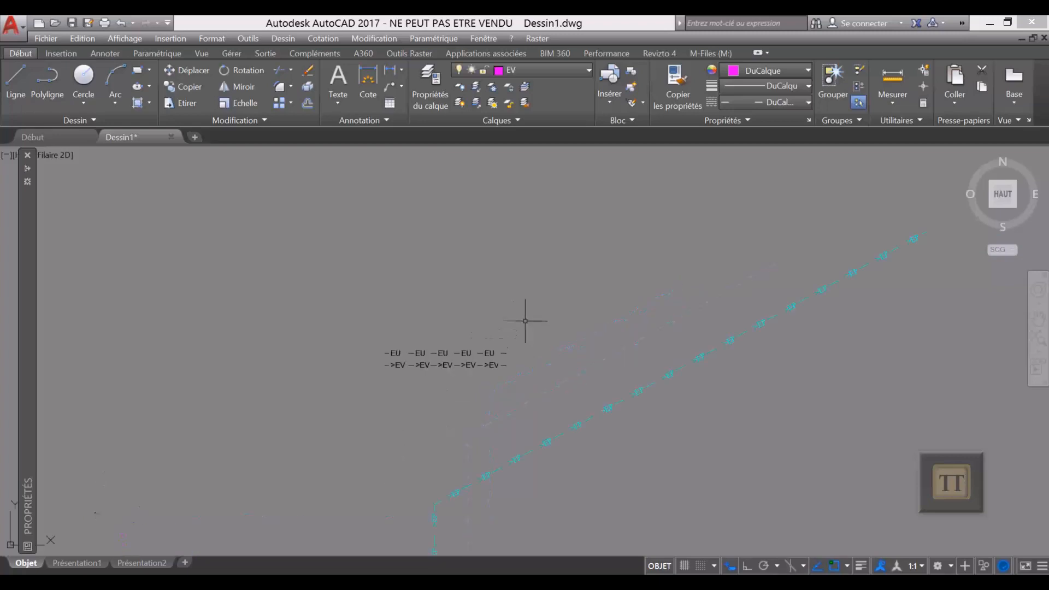
click(538, 317)
click(344, 417)
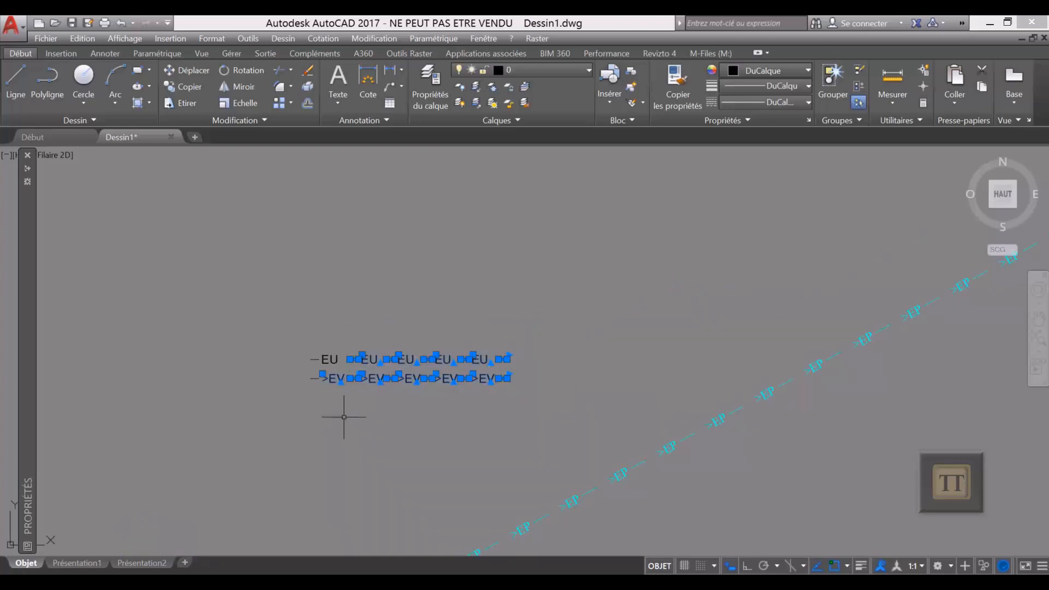
key(Delete)
click(410, 293)
click(285, 417)
key(Delete)
Review the three polylines drawn with the custom linetypes, selecting them together to check their grips and clearing the selection
scroll(270, 425, down, 6)
middle_drag(264, 429, 468, 288)
scroll(278, 421, up, 2)
scroll(278, 422, up, 4)
middle_drag(332, 341, 344, 397)
click(415, 279)
click(254, 397)
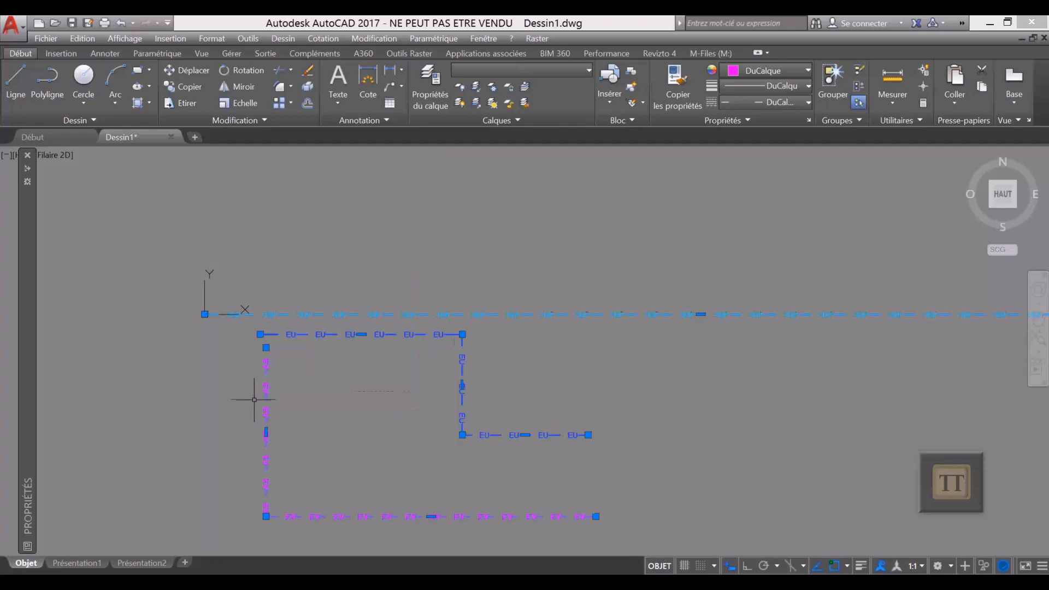
key(Escape)
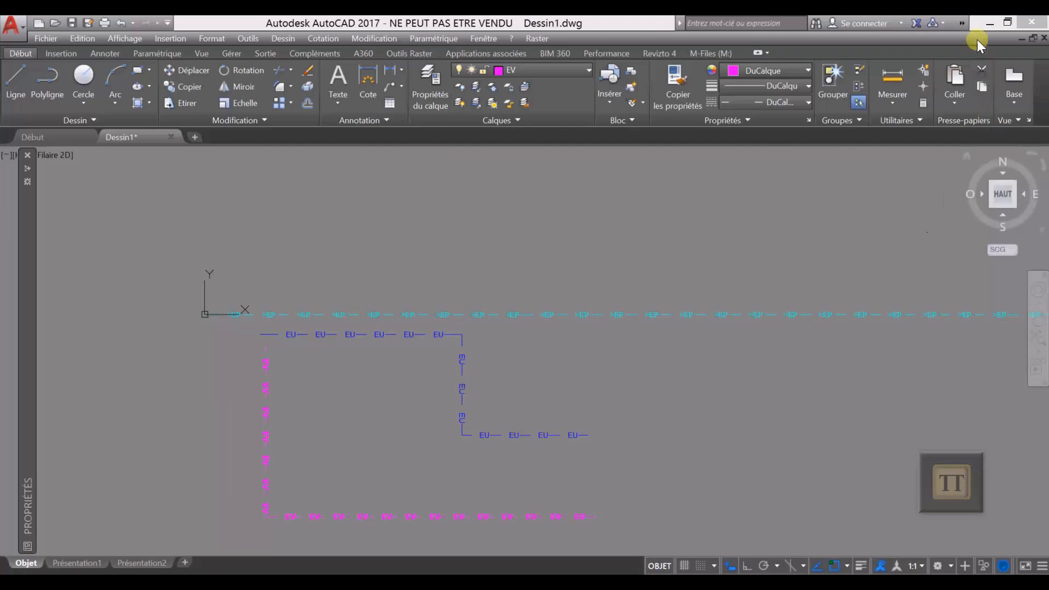
Minimize the AutoCAD window and the BIMindCO folder window to leave only the desktop
click(985, 23)
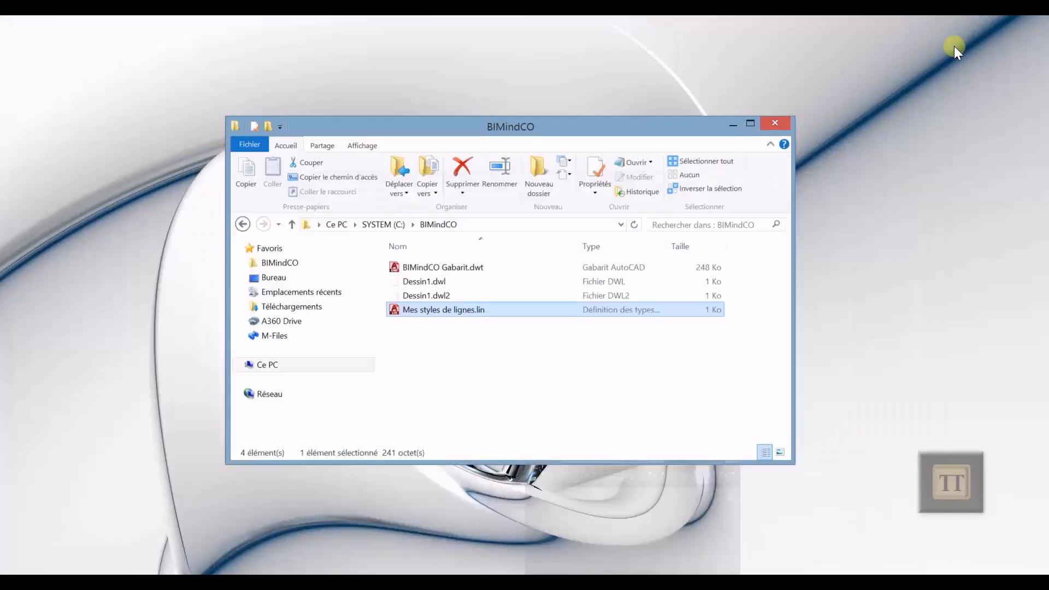
click(732, 128)
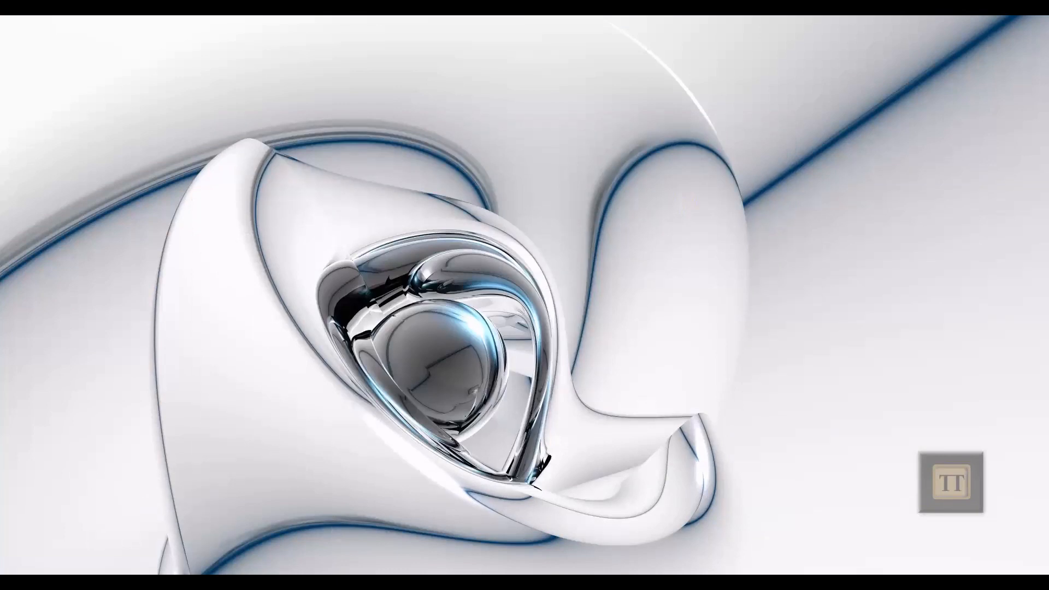